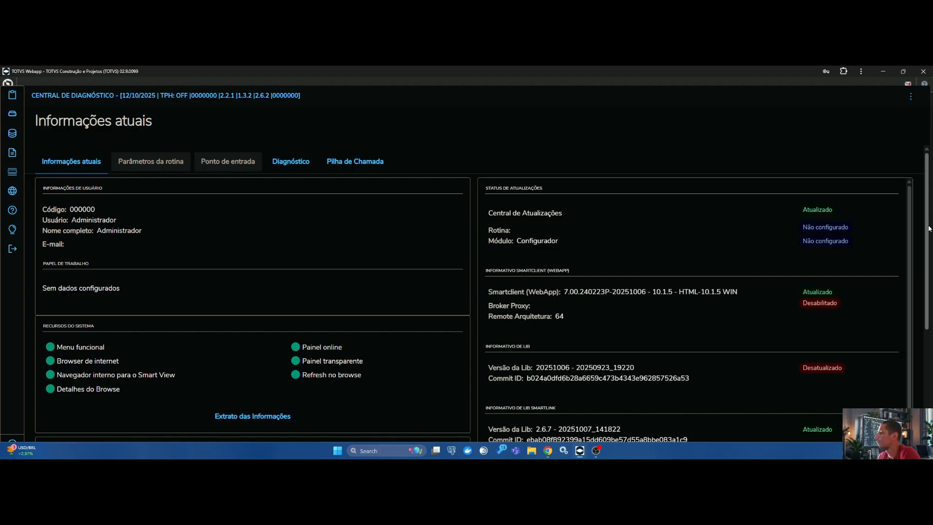
# Step: Review the RPO and dictionary releases in the diagnostic center's environment information, and exit the diagnostic center
pyautogui.moveTo(929, 255); pyautogui.dragTo(929, 386)
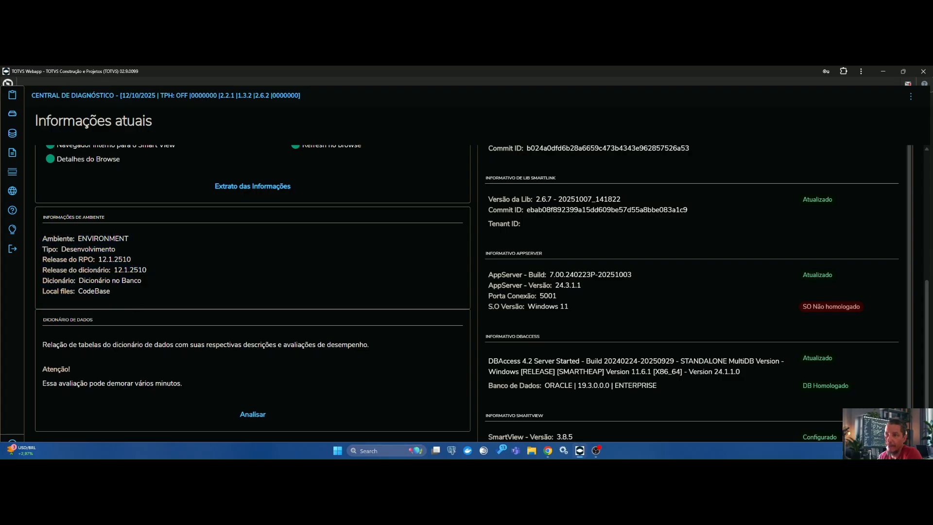
pyautogui.moveTo(42, 259); pyautogui.dragTo(131, 259)
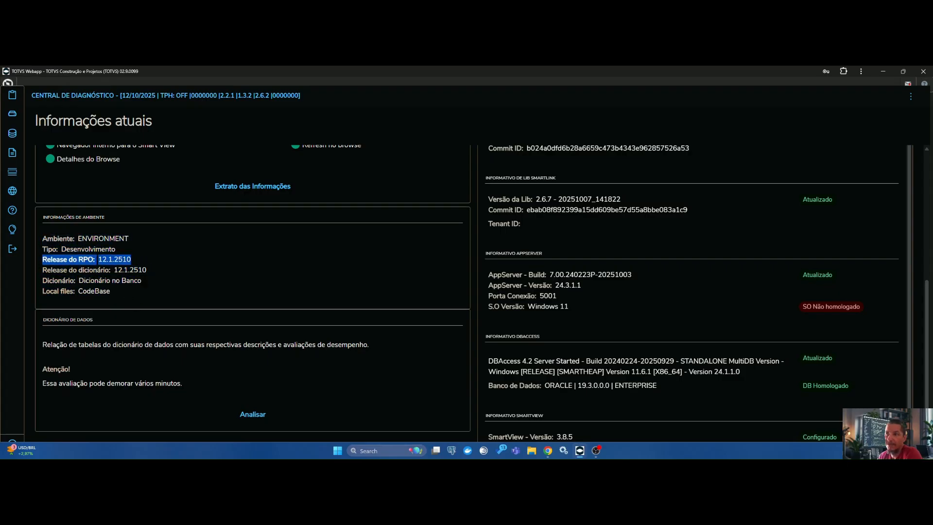
pyautogui.moveTo(42, 270); pyautogui.dragTo(147, 270)
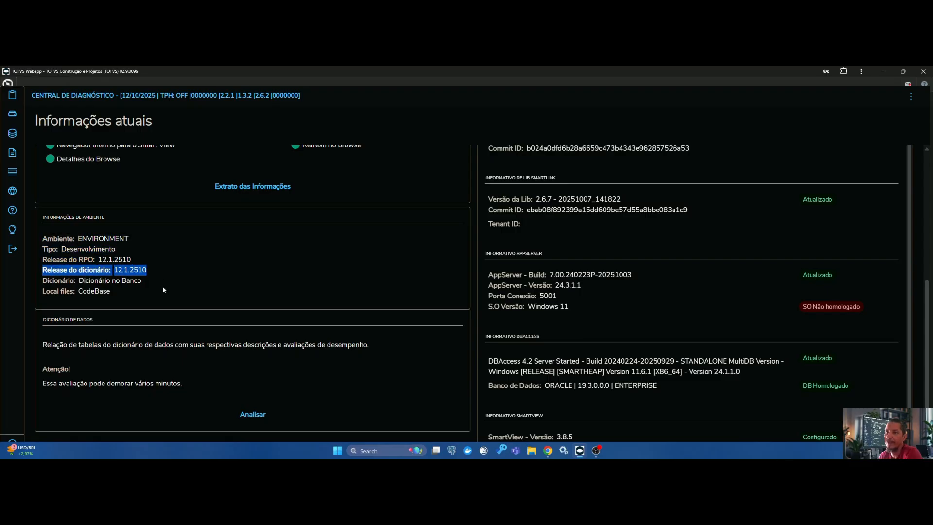
pyautogui.click(163, 290)
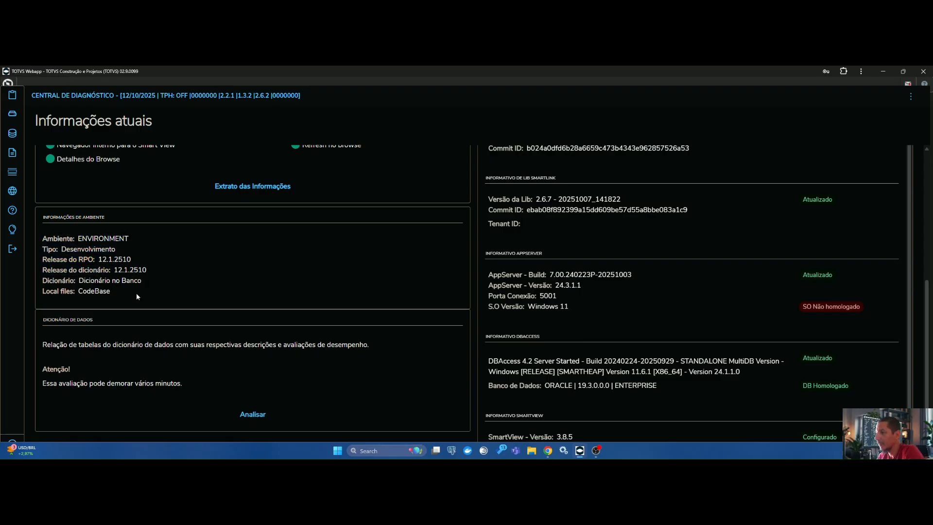
pyautogui.click(12, 249)
pyautogui.click(557, 287)
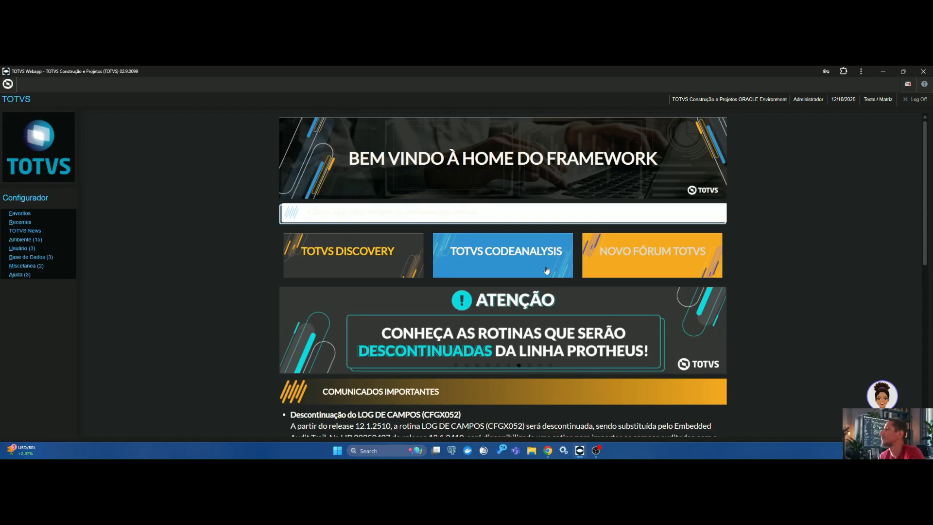
# Step: Open the Smart View configuration routine, proceed with Token Protheus authentication, test the connection to the base URL and confirm the configuration
pyautogui.click(27, 240)
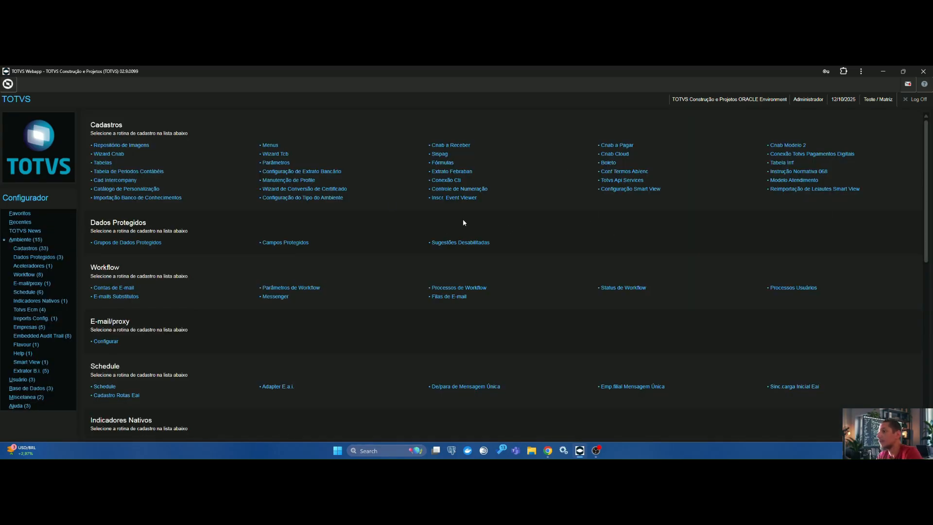
pyautogui.click(627, 190)
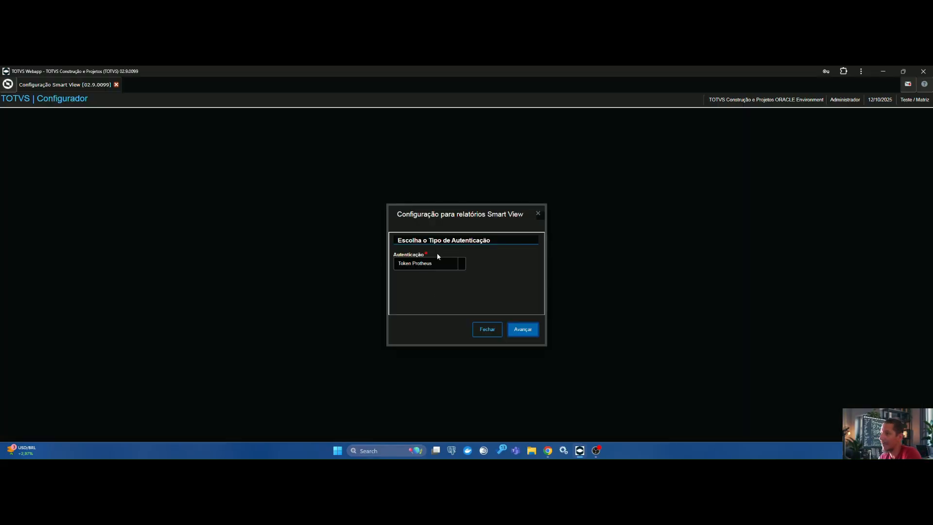
pyautogui.click(523, 330)
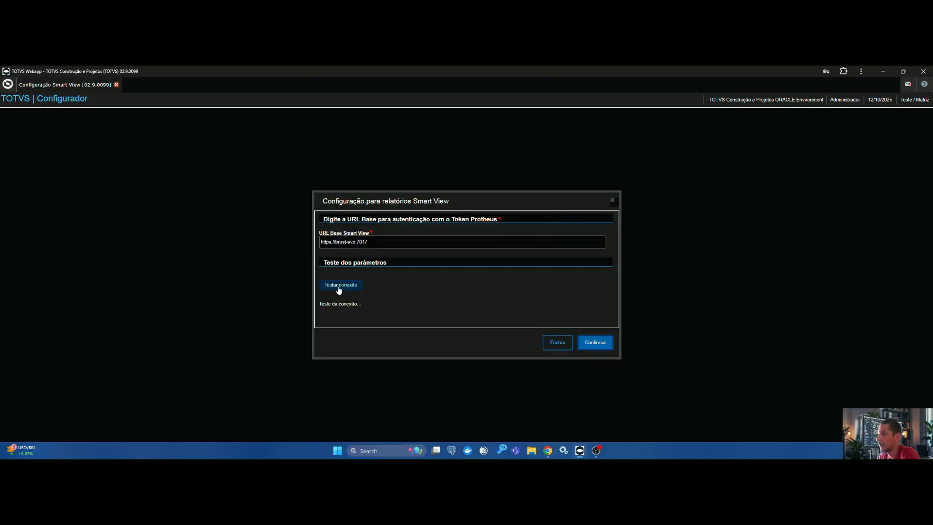
pyautogui.click(340, 285)
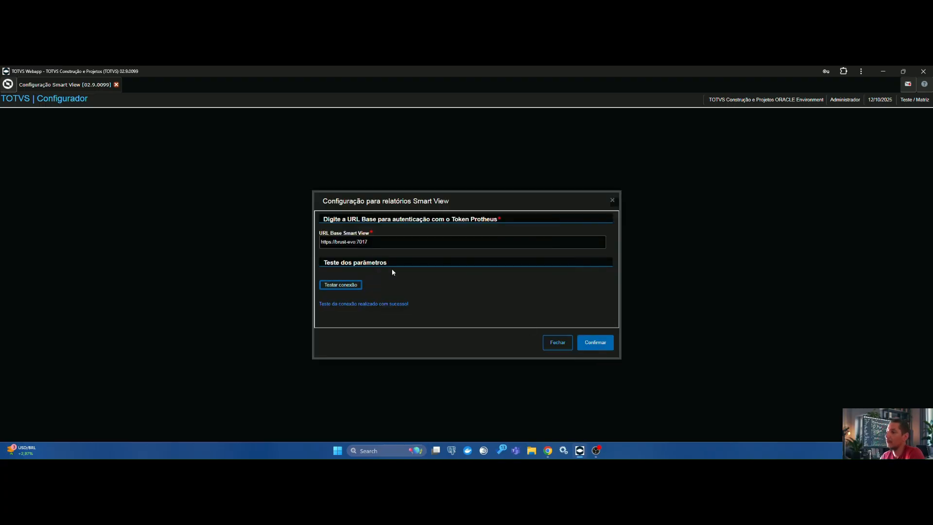
pyautogui.moveTo(409, 305); pyautogui.dragTo(318, 306)
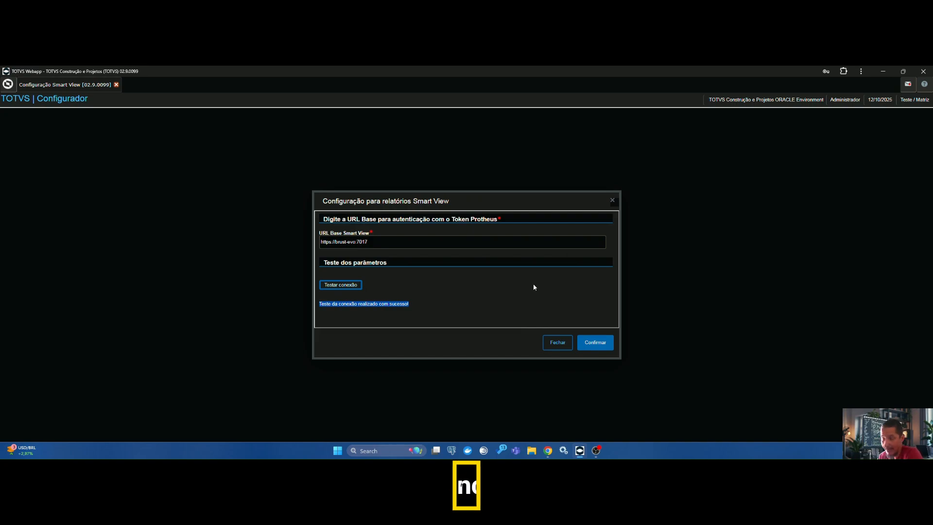
pyautogui.click(596, 345)
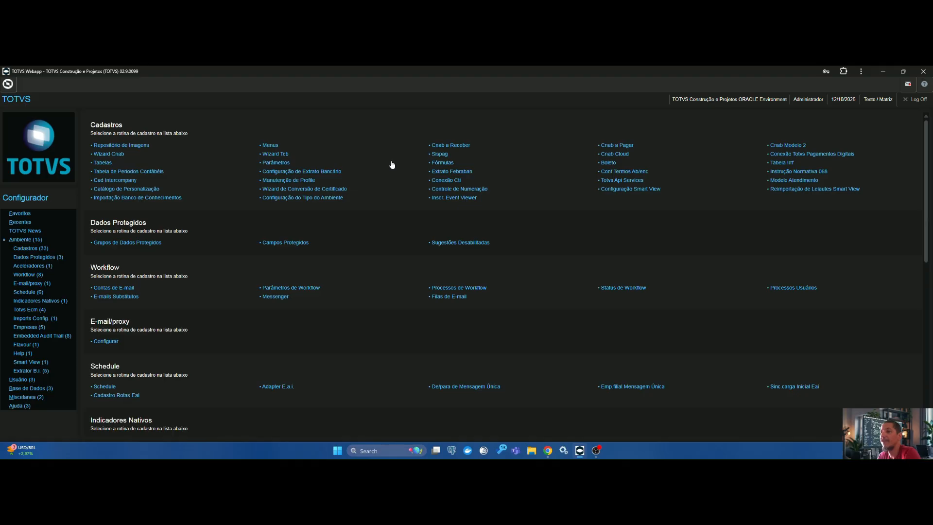
# Step: Open the Integração Smart View routine and examine the registered objects' types, creation dates, last update dates and statuses
pyautogui.scroll(-6, 931, 256)
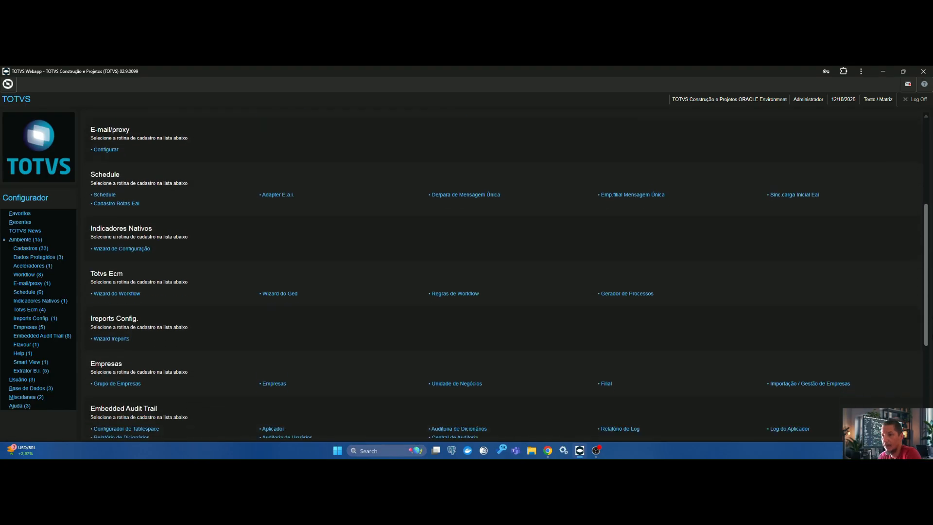
pyautogui.scroll(-2, 467, 272)
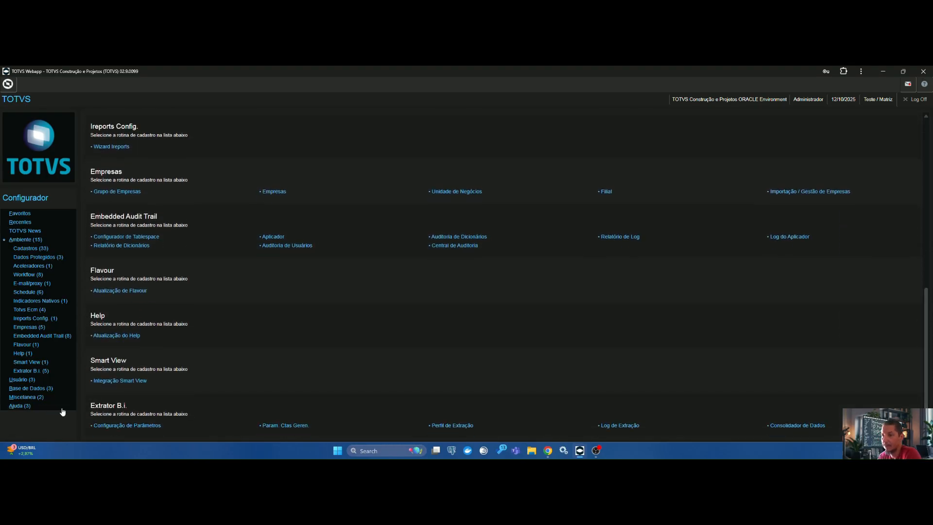
pyautogui.click(128, 380)
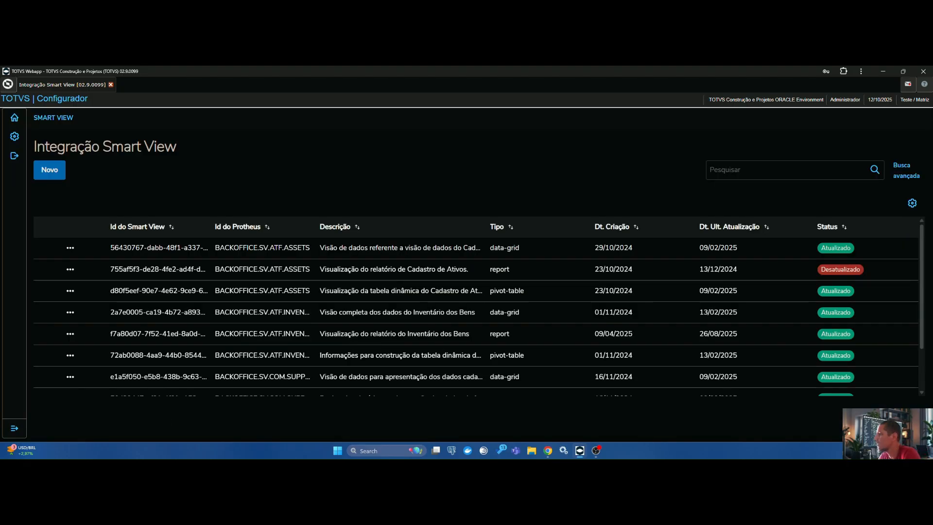
pyautogui.scroll(-2, 400, 237)
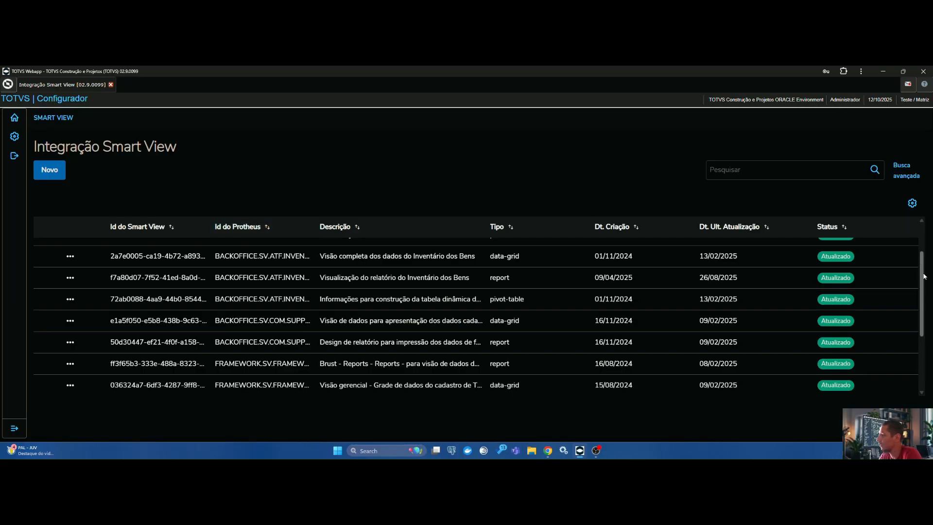
pyautogui.moveTo(924, 275); pyautogui.dragTo(377, 323)
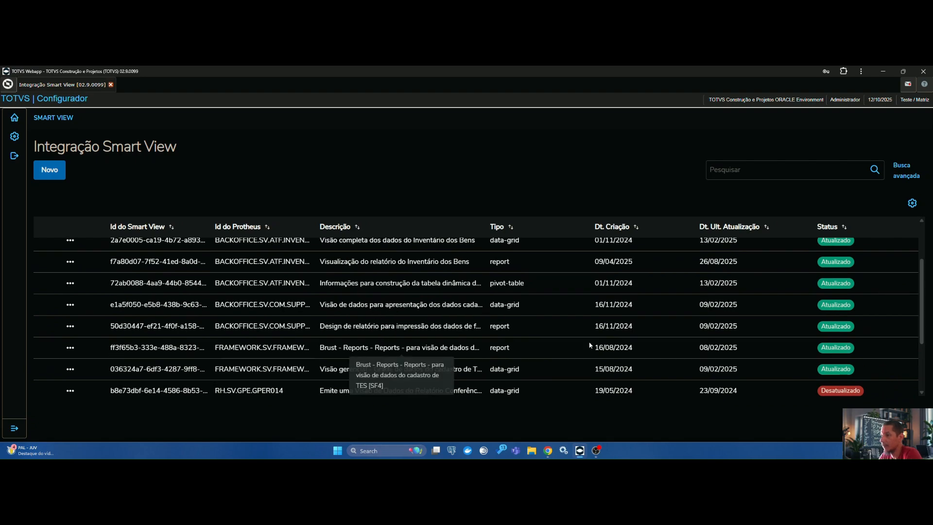
pyautogui.scroll(-1, 435, 340)
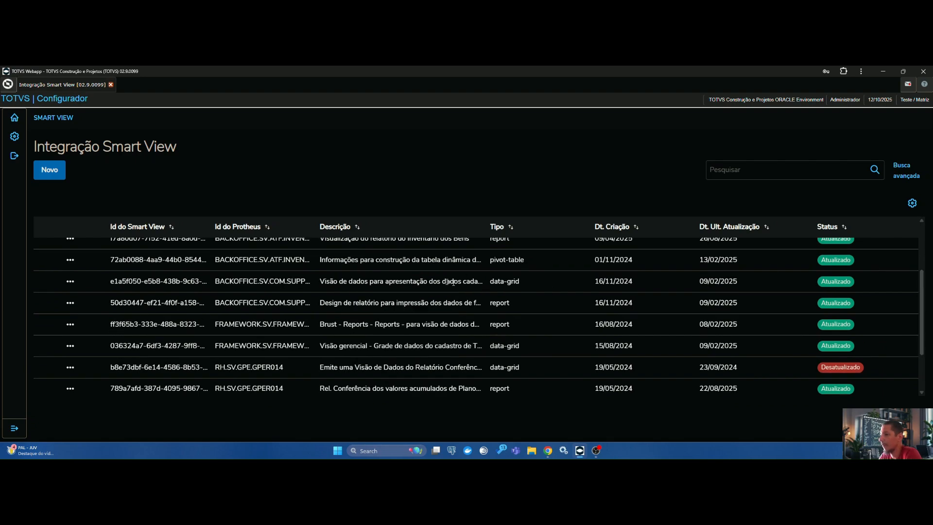
pyautogui.scroll(-2, 341, 291)
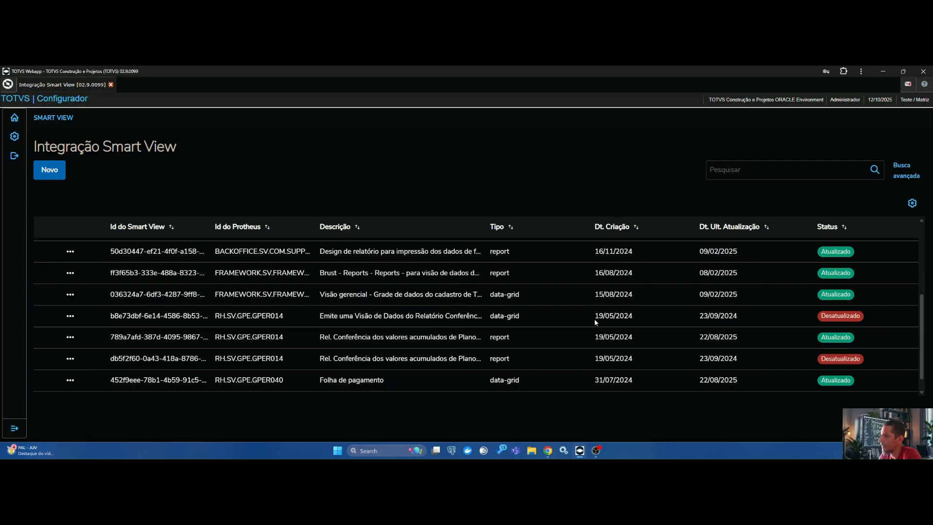
pyautogui.moveTo(596, 316); pyautogui.dragTo(631, 317)
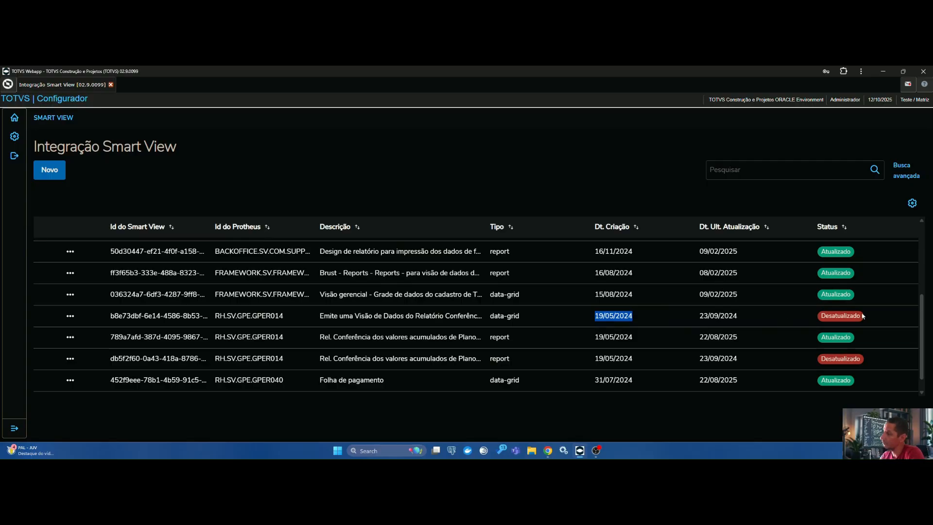
pyautogui.scroll(-1, 925, 330)
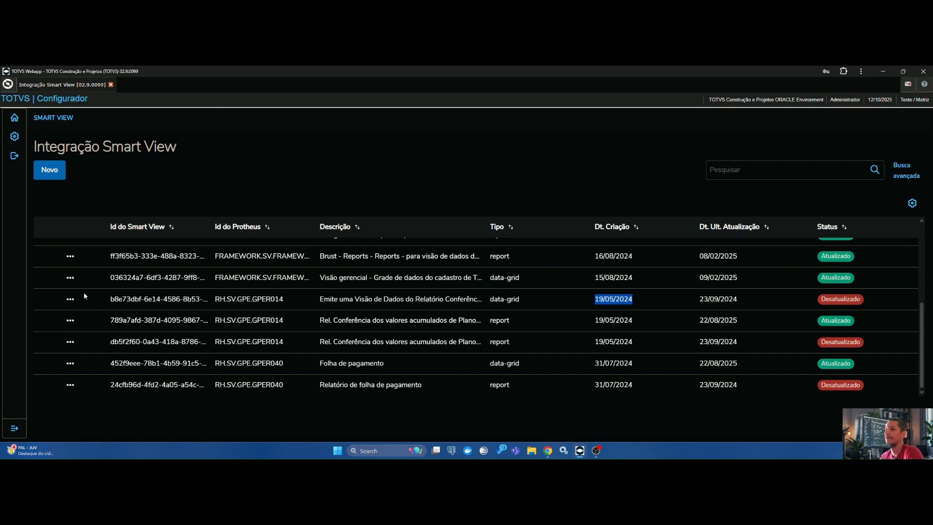
# Step: Open the outdated RH.SV.GPE.GPER014 data-grid record for editing, check its description, cancel without saving and exit the integration routine
pyautogui.click(70, 299)
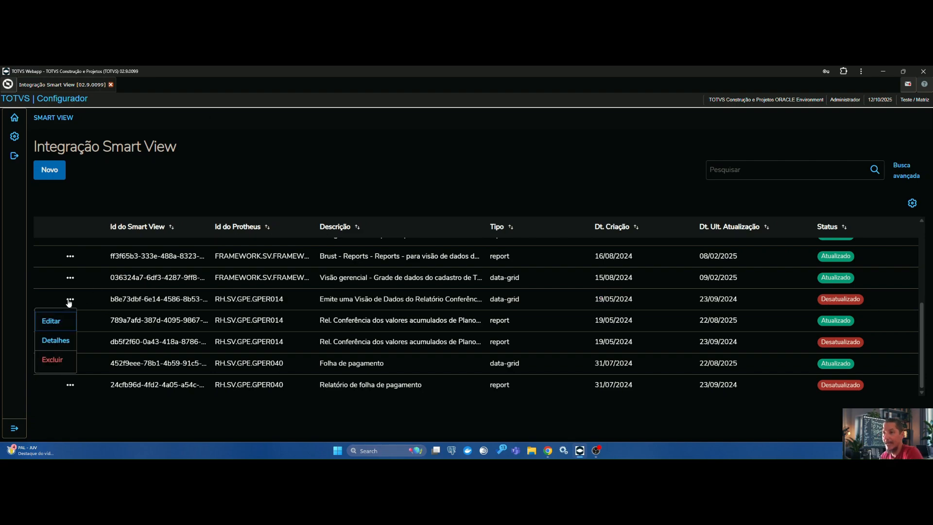
pyautogui.click(50, 322)
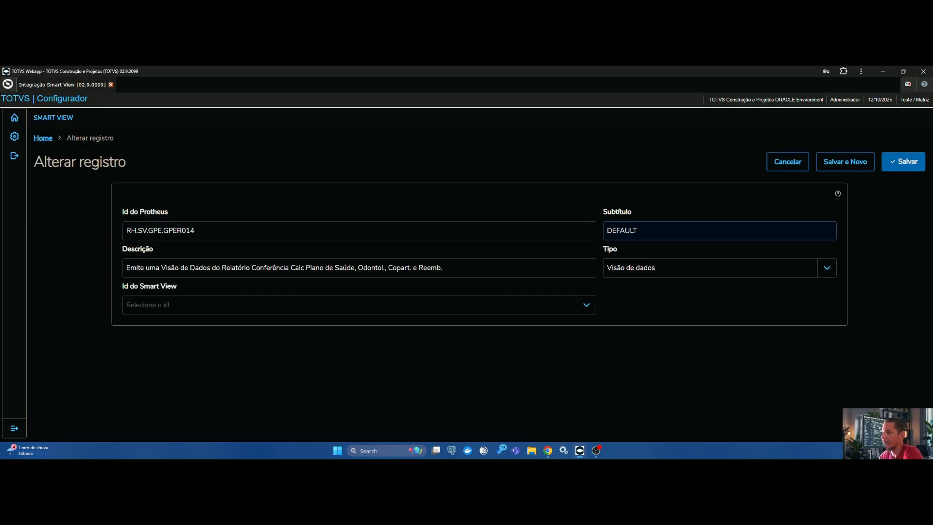
pyautogui.moveTo(443, 268); pyautogui.dragTo(127, 252)
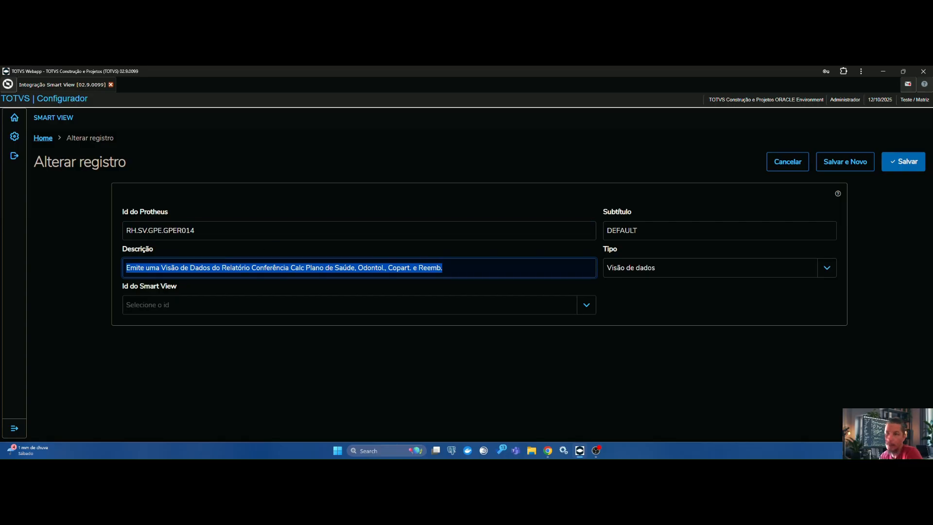
pyautogui.click(775, 165)
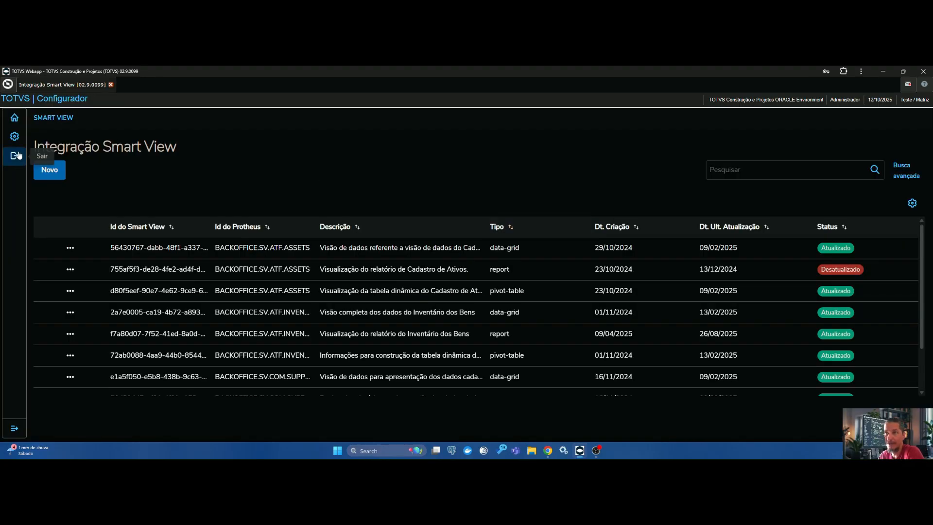
pyautogui.click(17, 158)
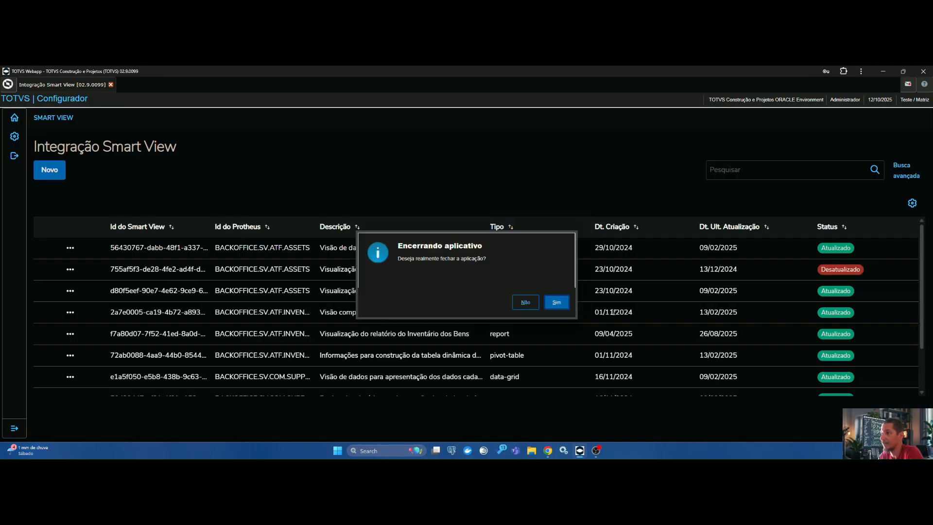
pyautogui.click(557, 302)
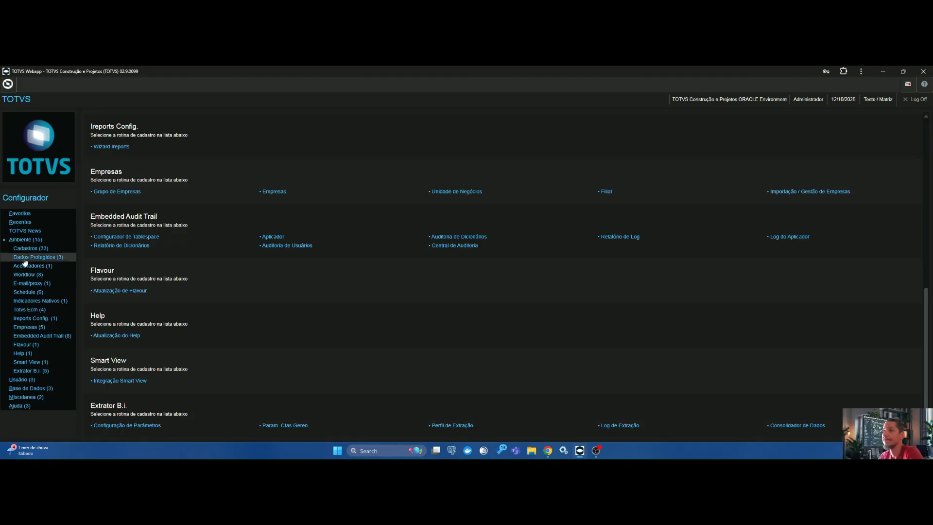
pyautogui.click(25, 241)
# Step: Switch to the Smart View Agent page in Chrome and compare the version numbers and creation dates of the installed versions
pyautogui.click(548, 451)
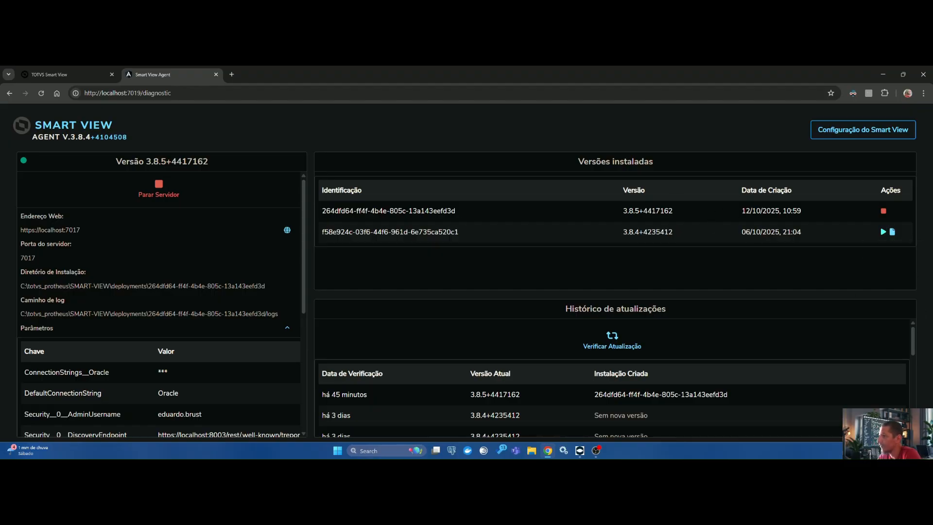
pyautogui.moveTo(623, 211); pyautogui.dragTo(814, 214)
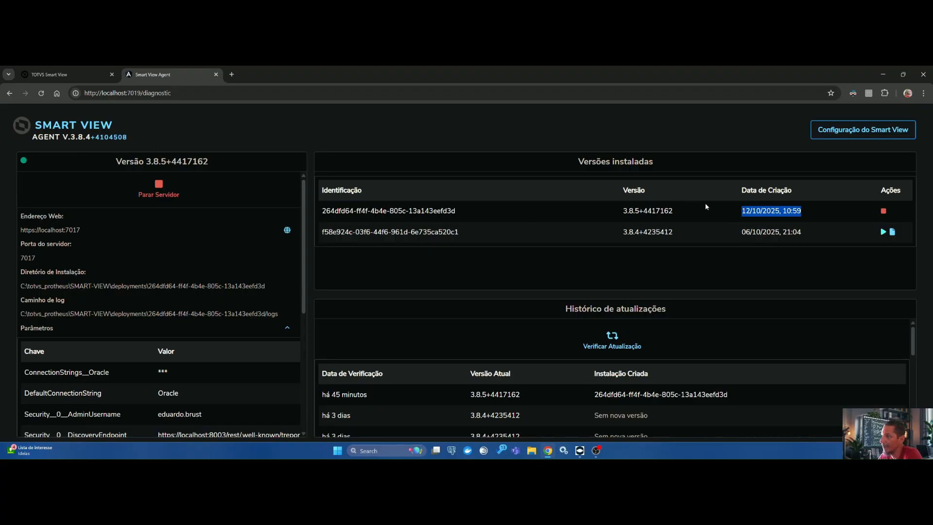
pyautogui.click(794, 235)
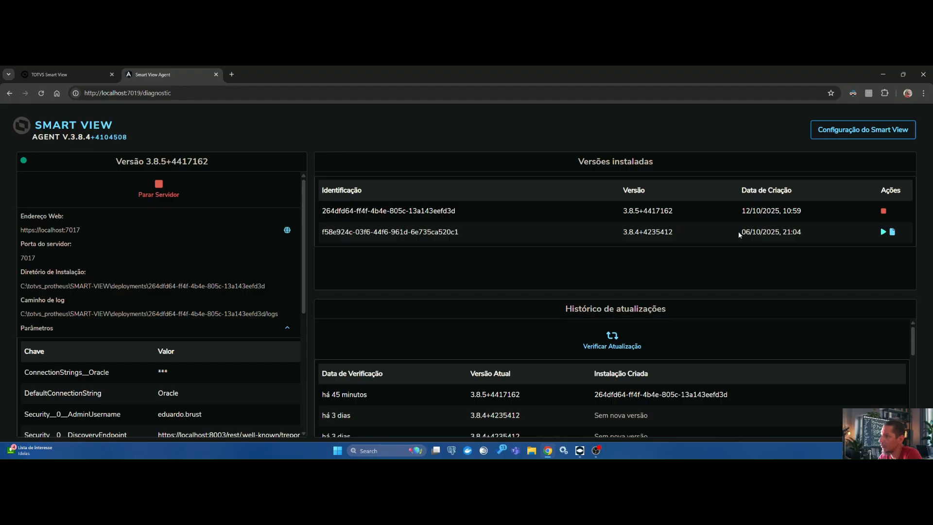
pyautogui.moveTo(740, 235); pyautogui.dragTo(807, 233)
pyautogui.moveTo(623, 232); pyautogui.dragTo(680, 234)
pyautogui.click(690, 214)
pyautogui.moveTo(322, 210); pyautogui.dragTo(702, 215)
pyautogui.click(777, 210)
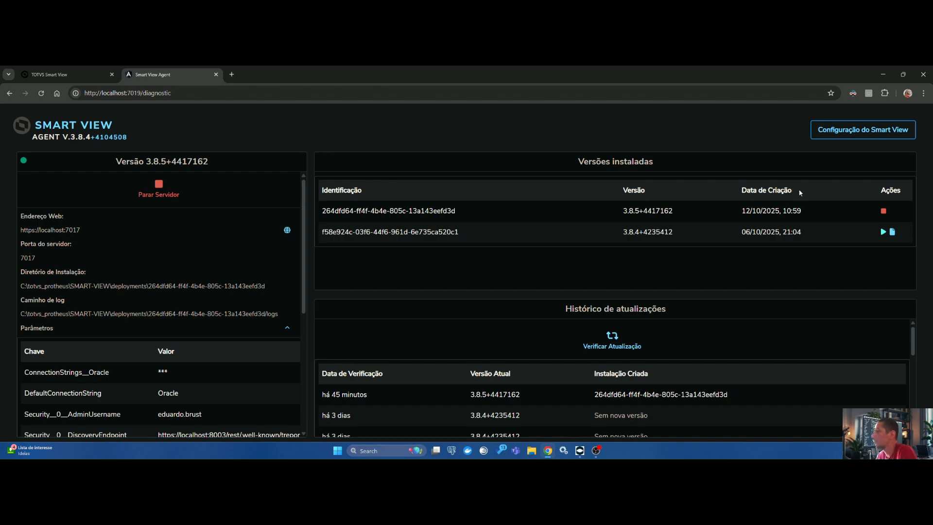
# Step: Open the Smart View configuration from the agent and review the Oracle data provider's connection address and database user
pyautogui.click(880, 134)
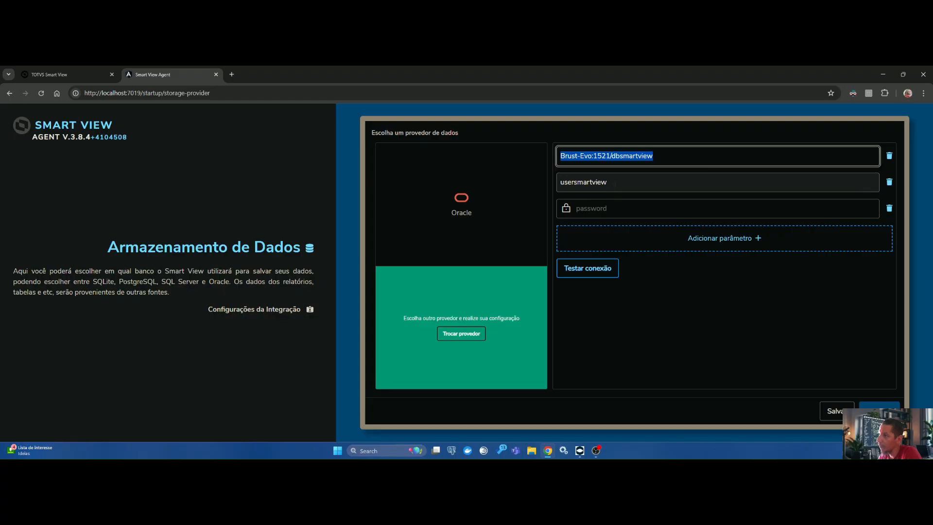
pyautogui.moveTo(654, 182); pyautogui.dragTo(558, 184)
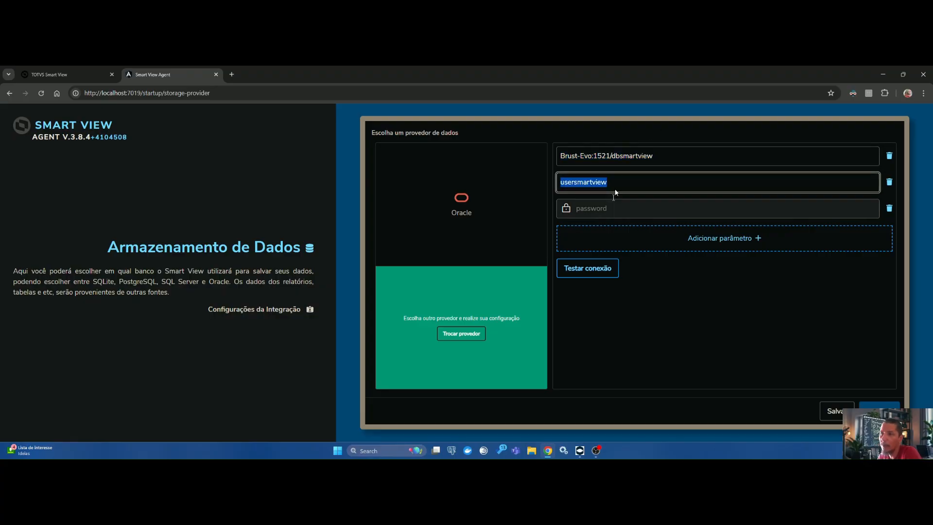
pyautogui.moveTo(615, 185); pyautogui.dragTo(496, 181)
pyautogui.click(651, 184)
pyautogui.moveTo(651, 184); pyautogui.dragTo(522, 178)
pyautogui.click(618, 189)
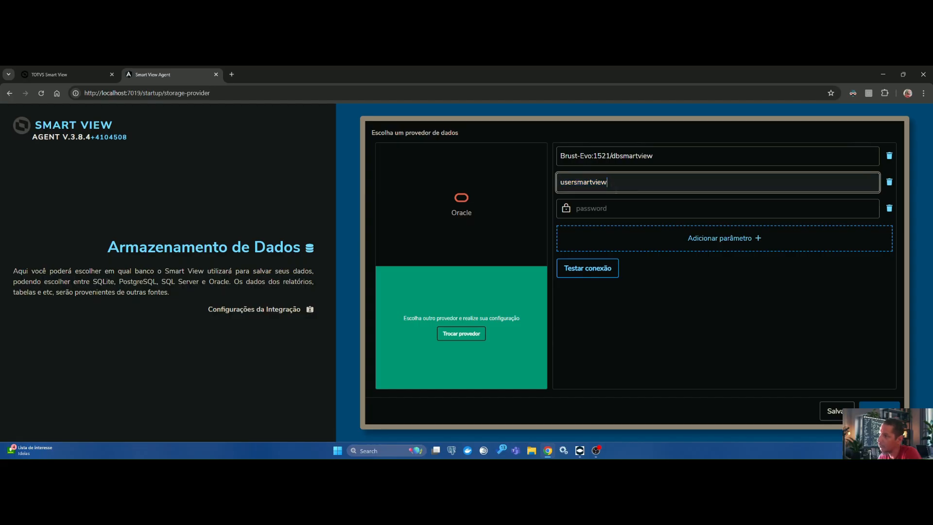
pyautogui.moveTo(618, 189); pyautogui.dragTo(552, 187)
# Step: Enter the Oracle database user's password and test the data provider connection
pyautogui.click(609, 212)
pyautogui.write('••••••')
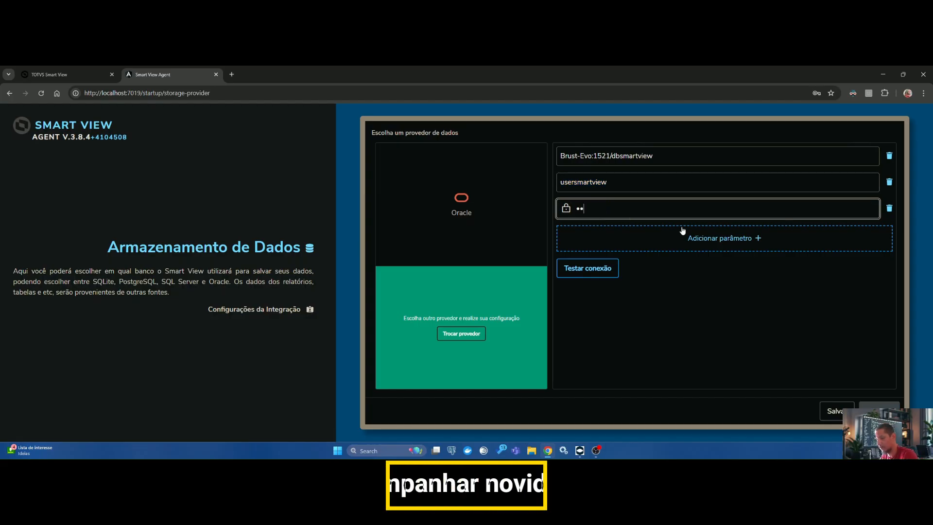
pyautogui.click(587, 268)
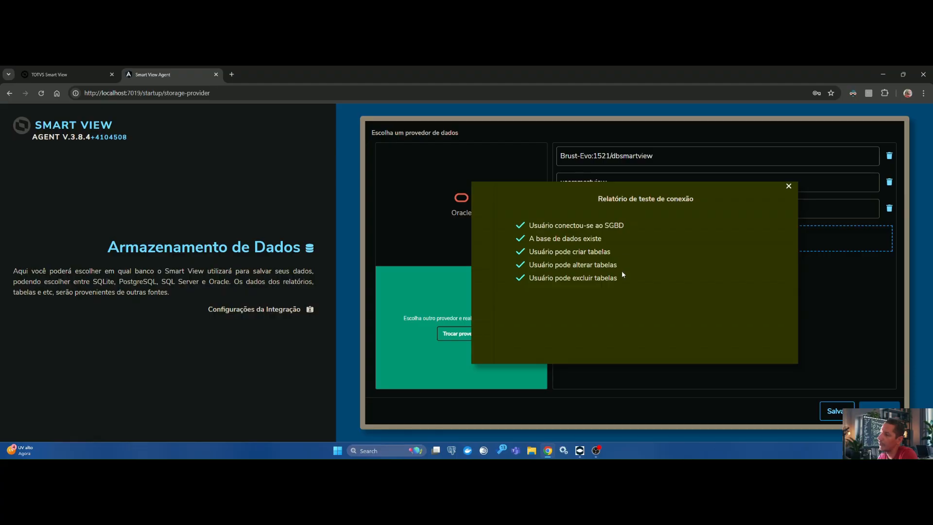
# Step: Close the connection test report, proceed to the integration settings and review the discovery address and its protocol
pyautogui.click(789, 187)
pyautogui.click(881, 411)
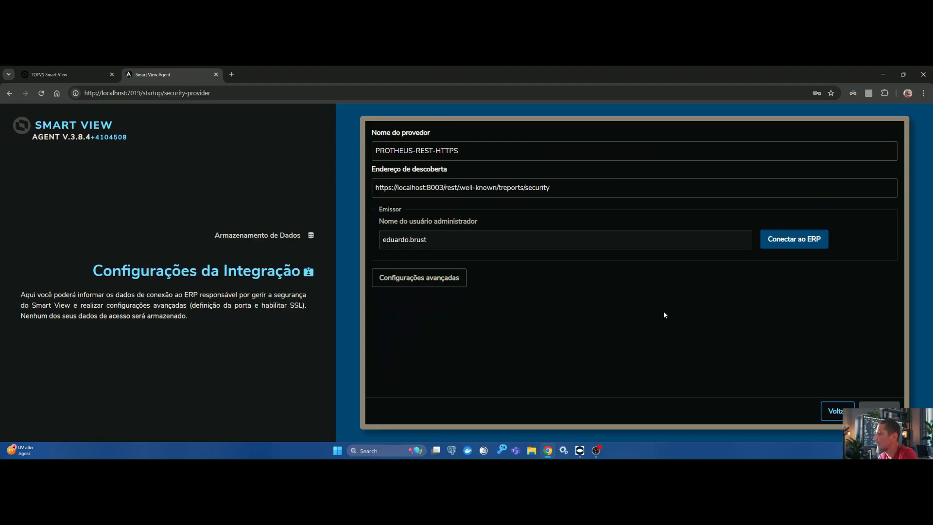
pyautogui.click(575, 194)
pyautogui.hotkey('ctrl', 'a')
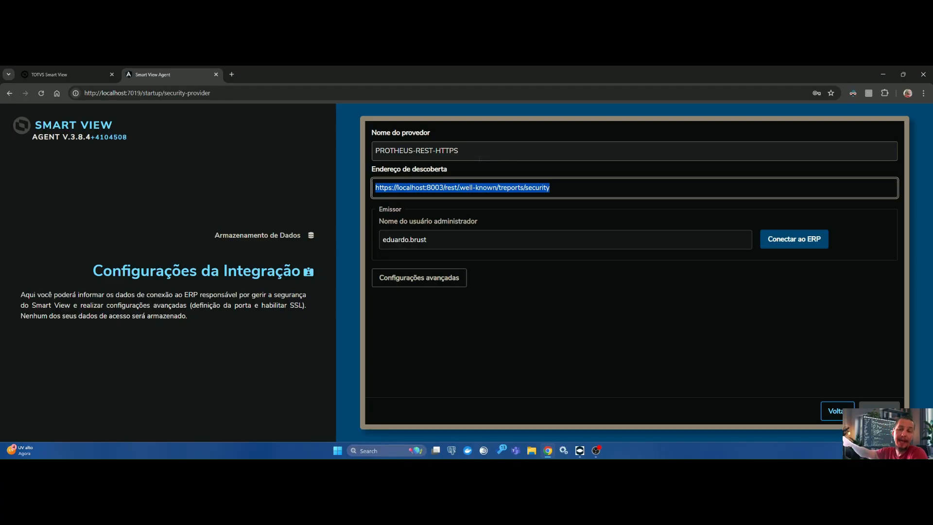
pyautogui.click(603, 186)
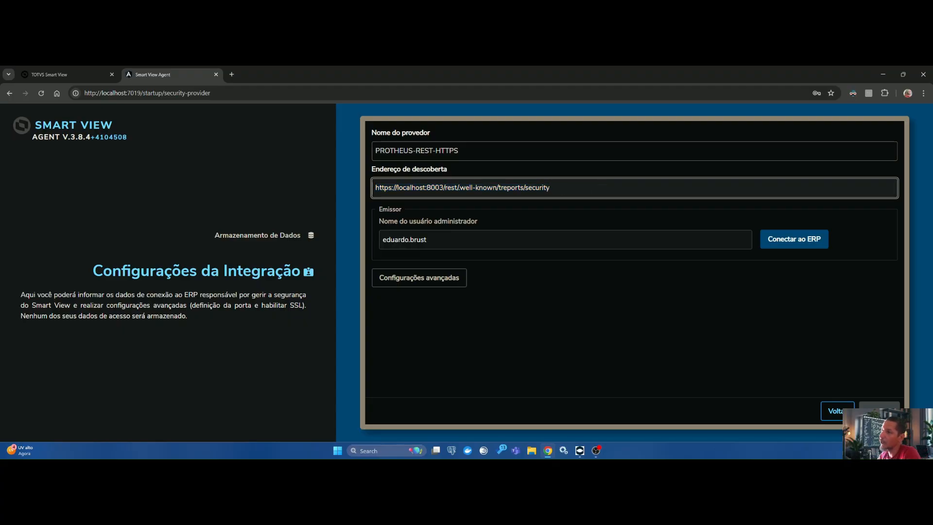
pyautogui.moveTo(393, 188); pyautogui.dragTo(353, 188)
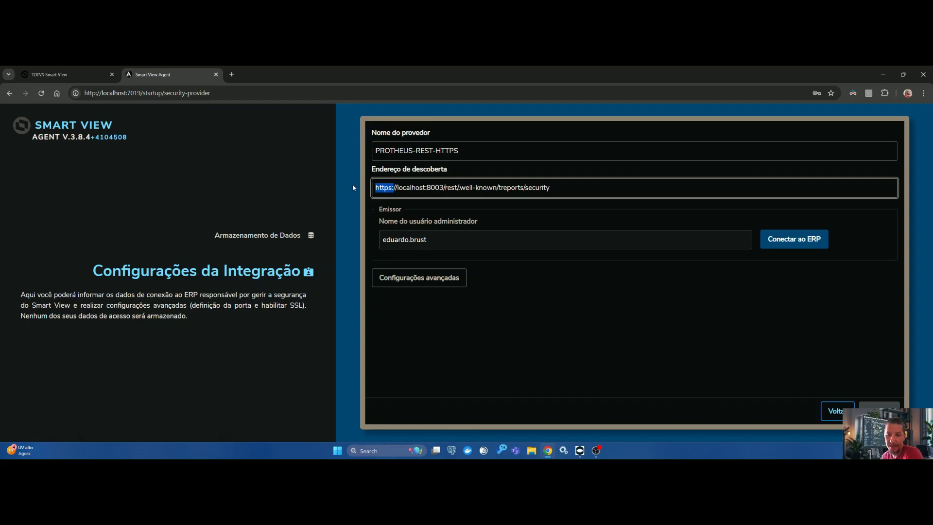
# Step: Try to connect to the ERP by entering the personal user's name and password
pyautogui.click(807, 240)
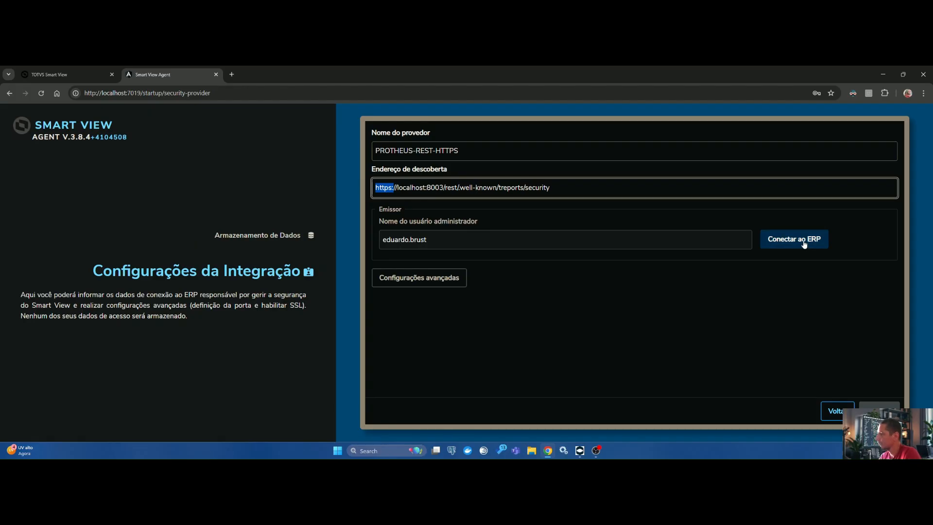
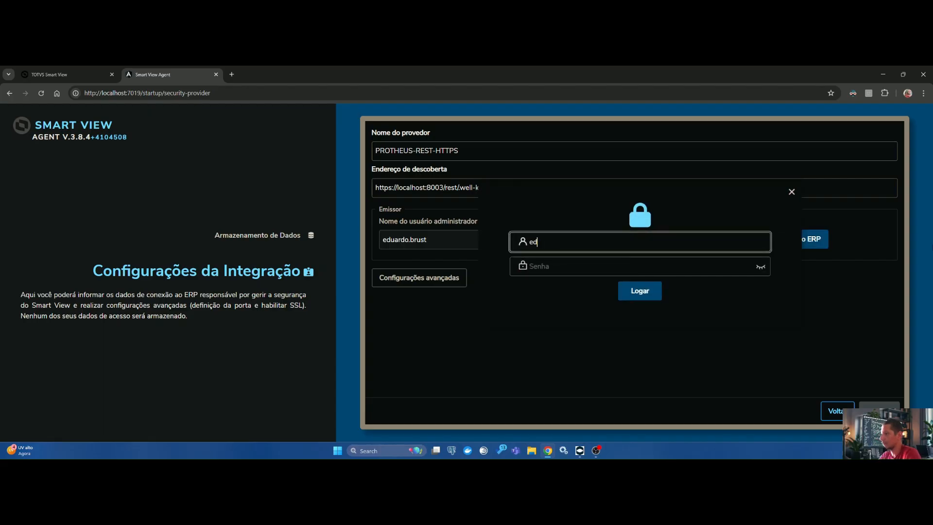
pyautogui.press('Tab')
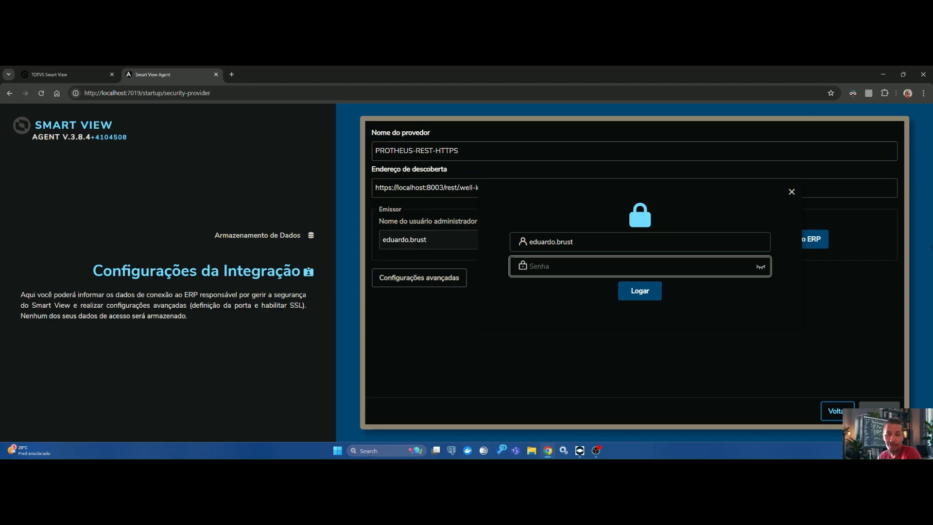
pyautogui.write('••••••')
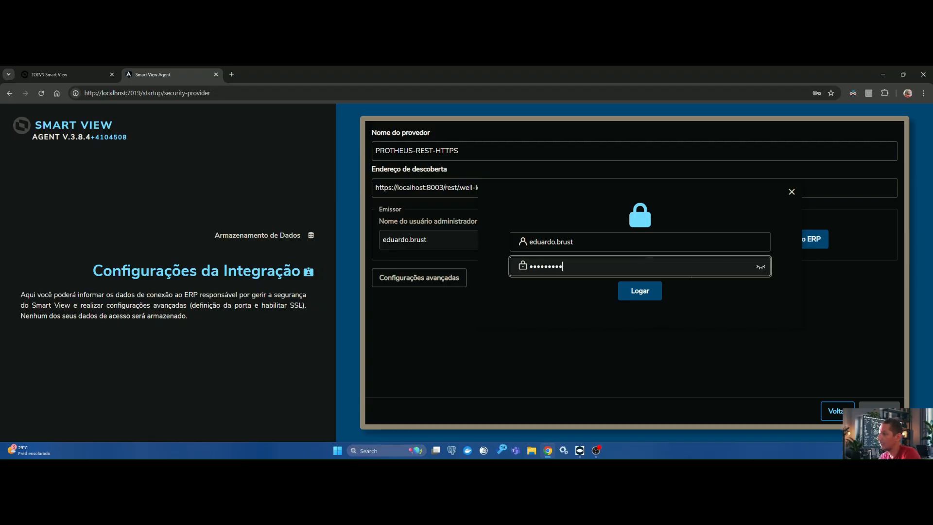
pyautogui.click(639, 294)
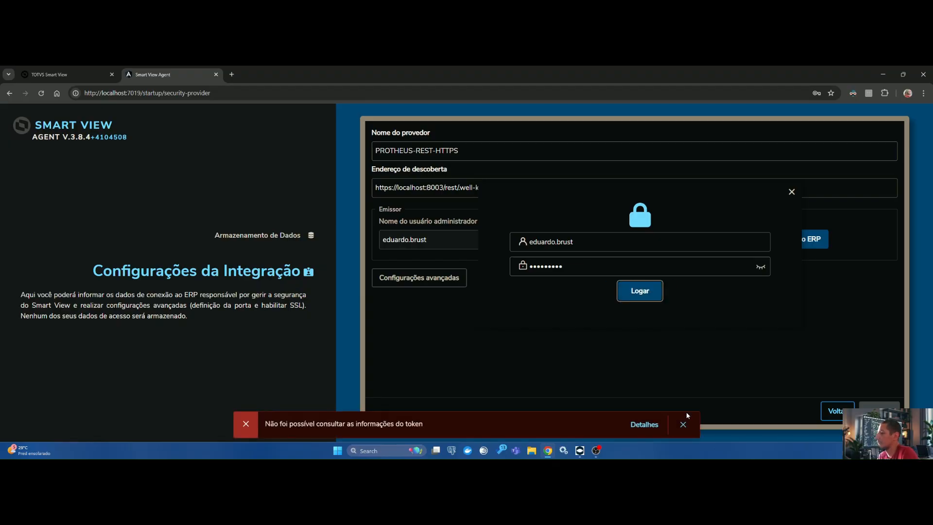
# Step: Log in to the ERP as admin with the administrator's password and dismiss the resulting notification
pyautogui.moveTo(578, 242); pyautogui.dragTo(341, 230)
pyautogui.write('admin')
pyautogui.press('Tab')
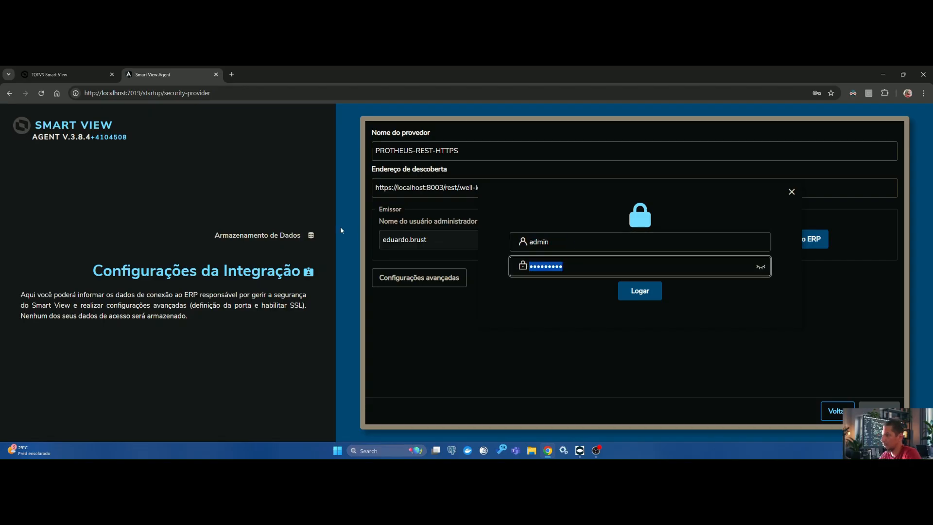
pyautogui.click(759, 269)
pyautogui.click(759, 268)
pyautogui.hotkey('ctrl', 'a')
pyautogui.press('BackSpace')
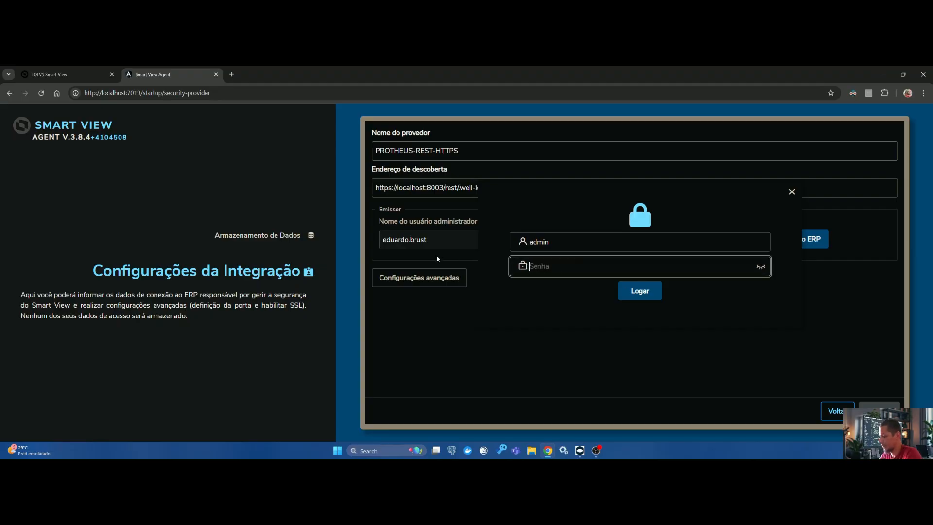
pyautogui.write('•')
pyautogui.click(643, 294)
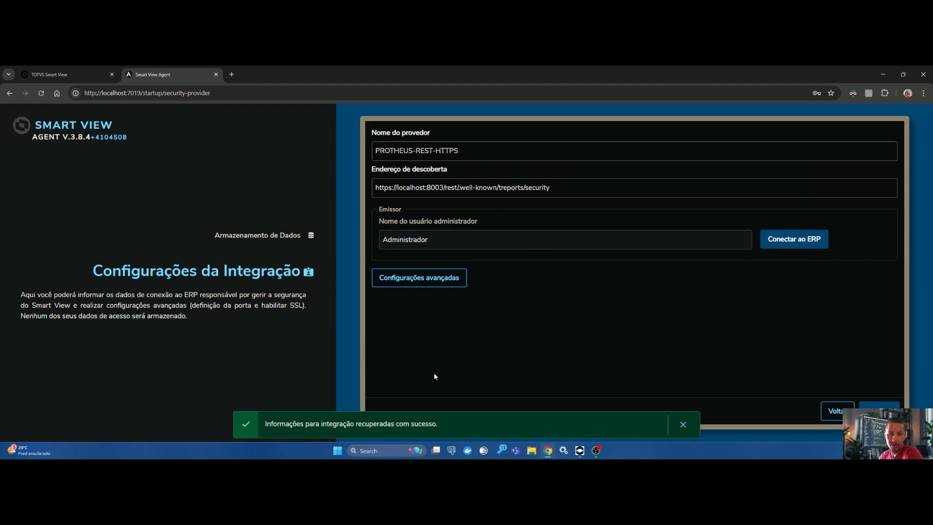
pyautogui.click(683, 425)
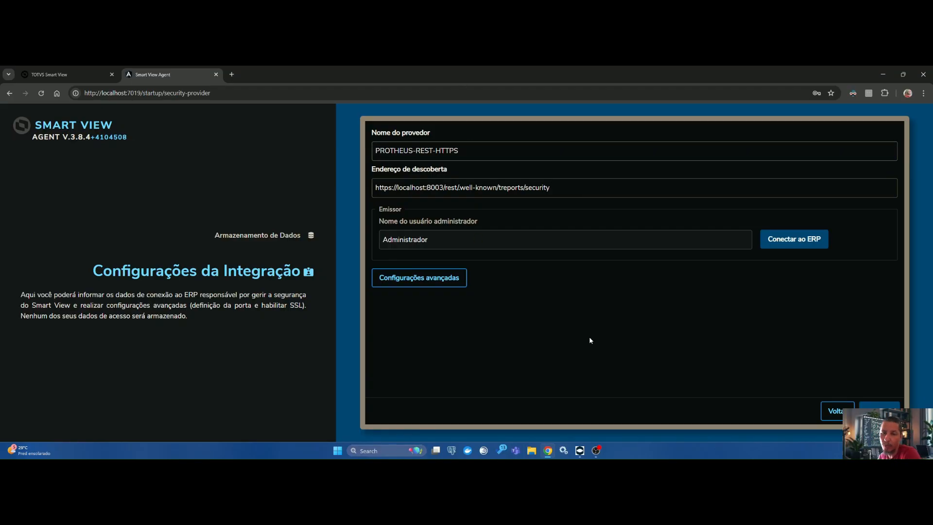
# Step: Recheck the discovery address, open the advanced integration settings and inspect the SSL certificate and private key paths
pyautogui.moveTo(552, 188); pyautogui.dragTo(330, 193)
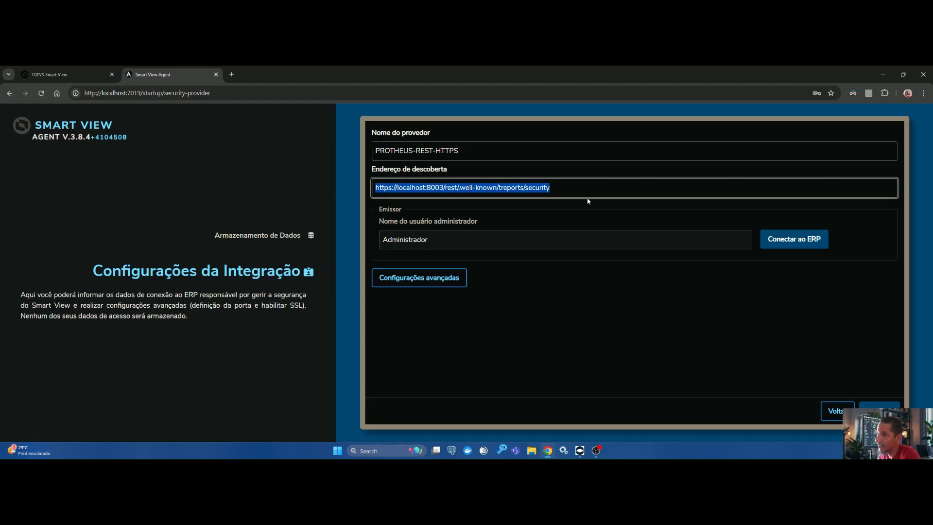
pyautogui.moveTo(559, 188); pyautogui.dragTo(379, 188)
pyautogui.click(552, 187)
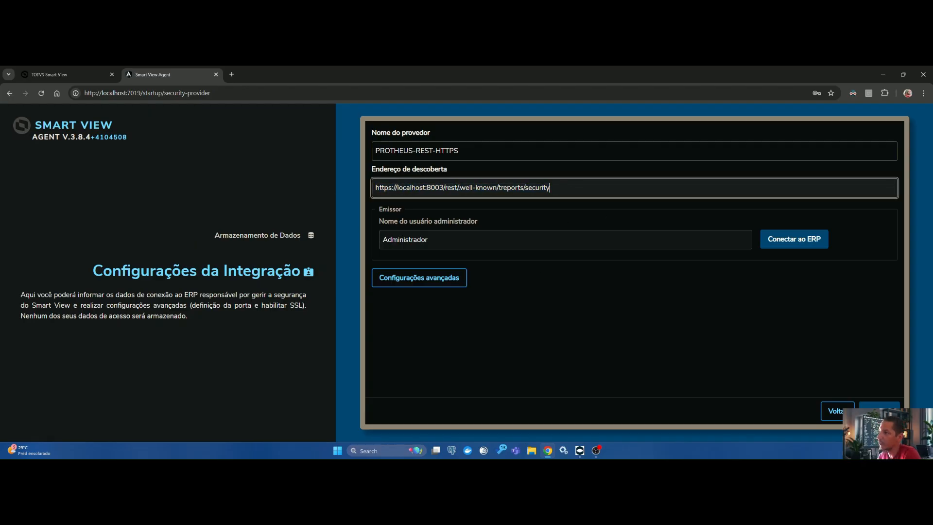
pyautogui.hotkey('ctrl', 'a')
pyautogui.click(423, 277)
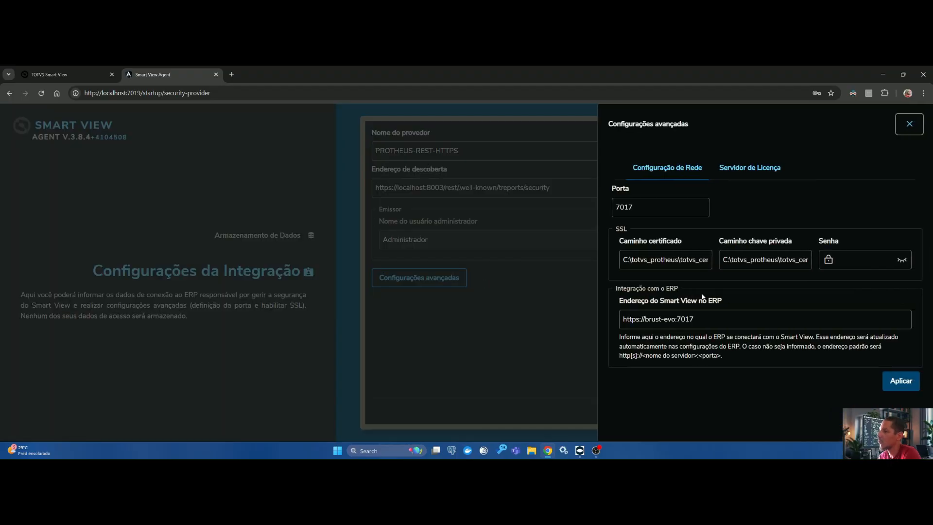
pyautogui.moveTo(623, 259); pyautogui.dragTo(784, 253)
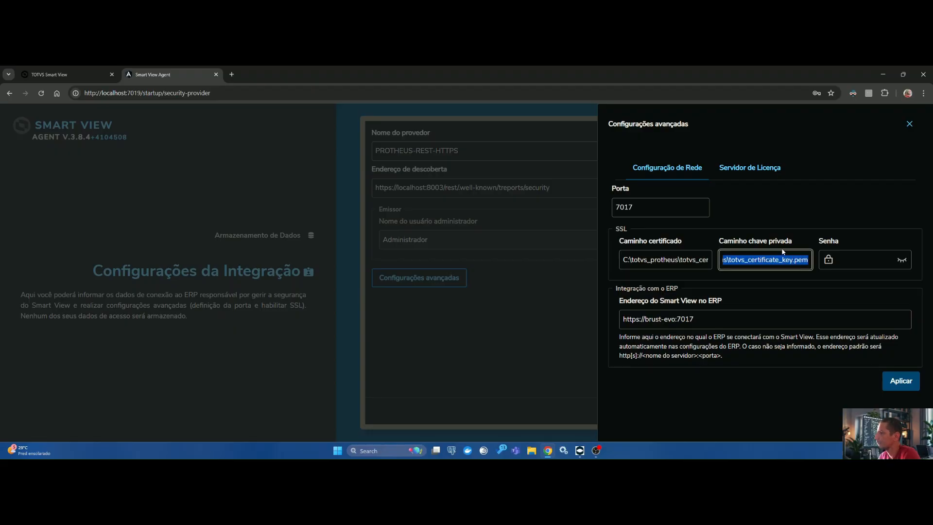
pyautogui.click(792, 260)
# Step: Open the license server settings and verify the server's availability
pyautogui.click(749, 168)
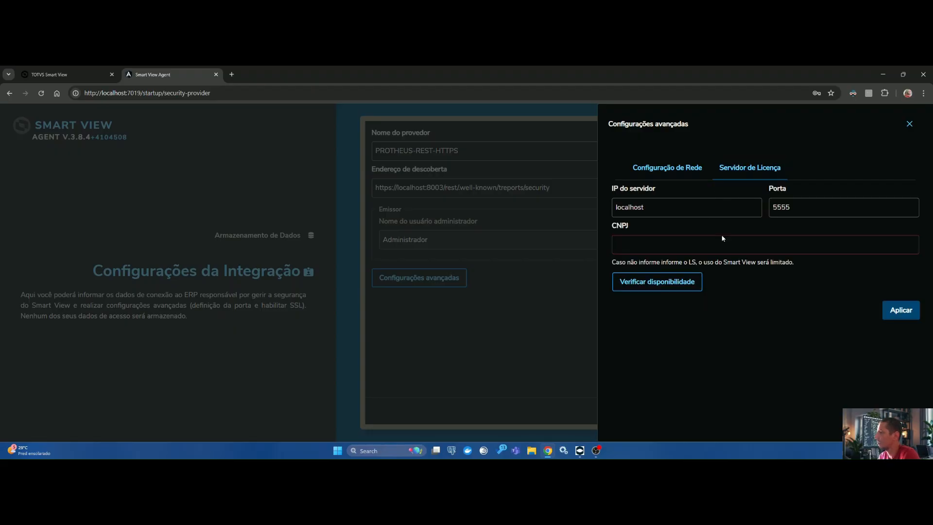
pyautogui.click(647, 284)
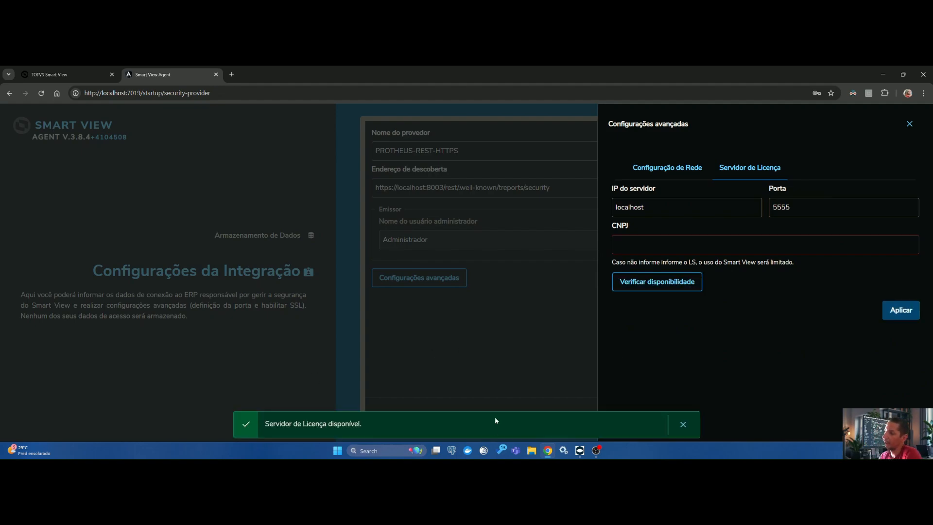
pyautogui.click(683, 425)
# Step: Return to the network configuration and read the full SSL certificate path and private key path
pyautogui.click(668, 167)
pyautogui.click(629, 259)
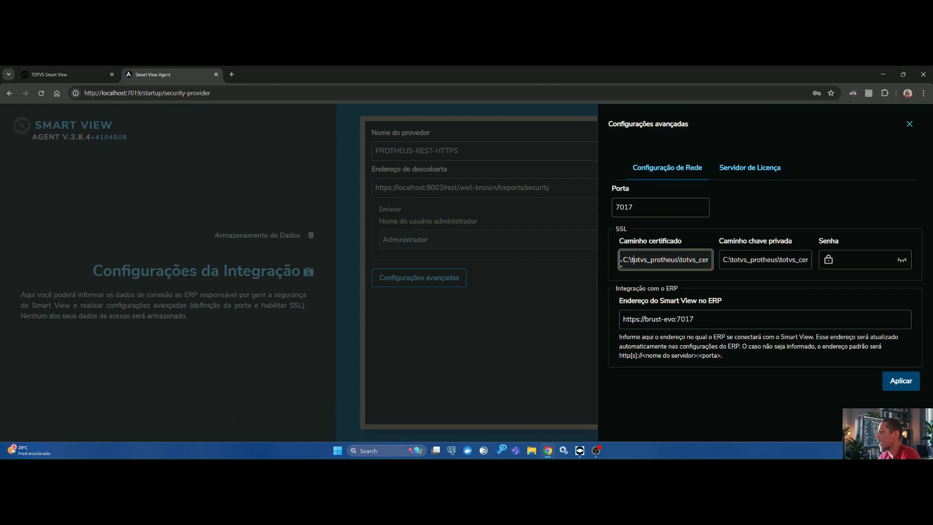
pyautogui.moveTo(629, 259); pyautogui.dragTo(727, 252)
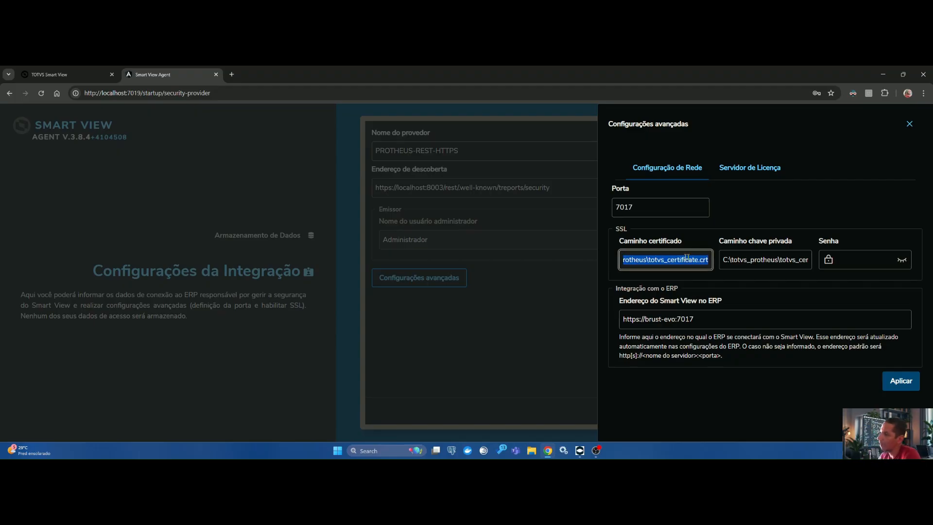
pyautogui.moveTo(679, 260); pyautogui.dragTo(614, 260)
pyautogui.click(655, 260)
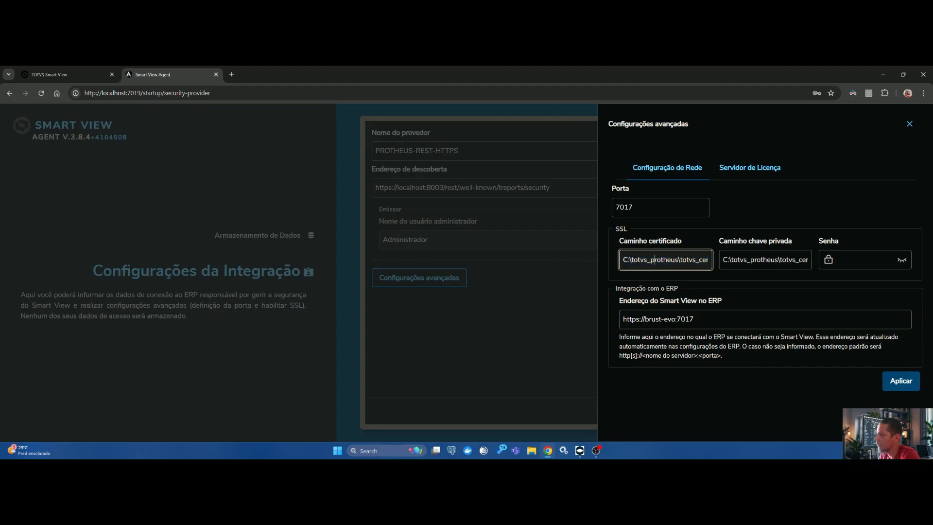
pyautogui.moveTo(690, 260); pyautogui.dragTo(803, 265)
pyautogui.click(743, 260)
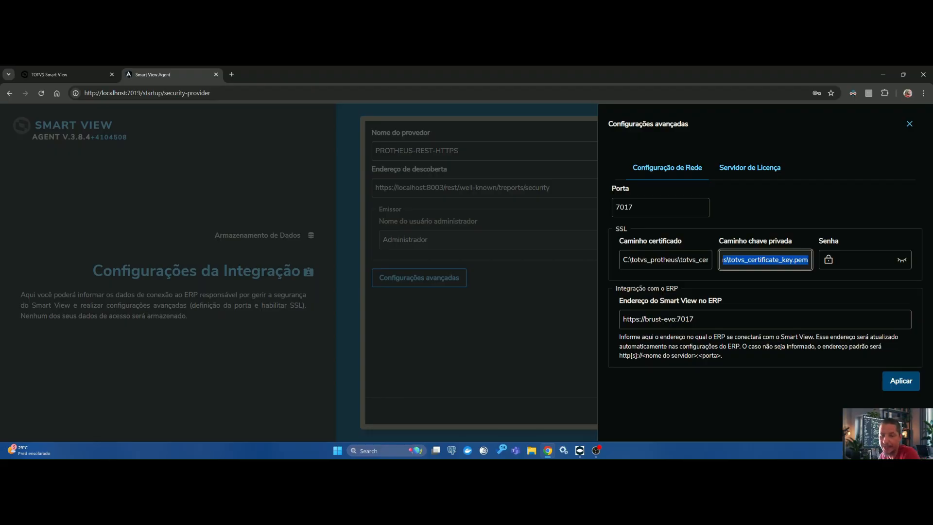
# Step: Check the Smart View address registered in the ERP and close the advanced settings without applying changes
pyautogui.tripleClick(698, 320)
pyautogui.click(704, 320)
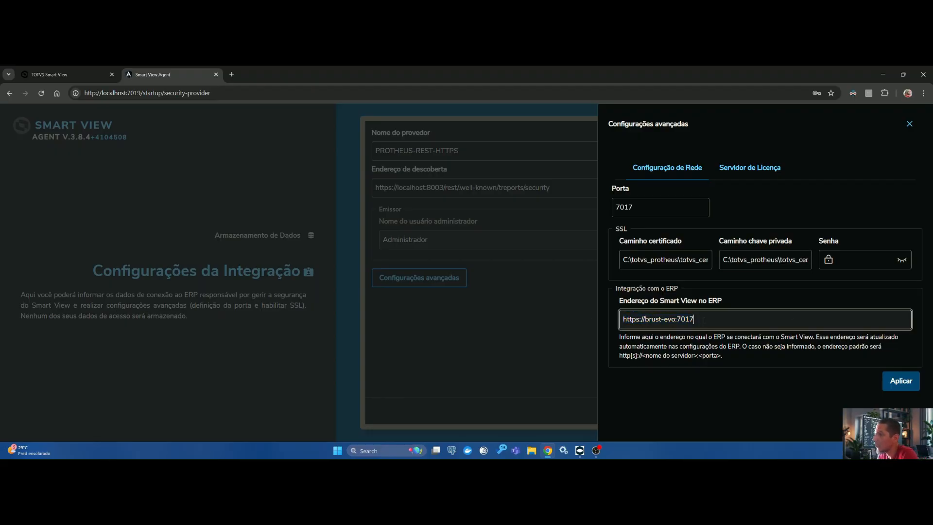
pyautogui.tripleClick(708, 321)
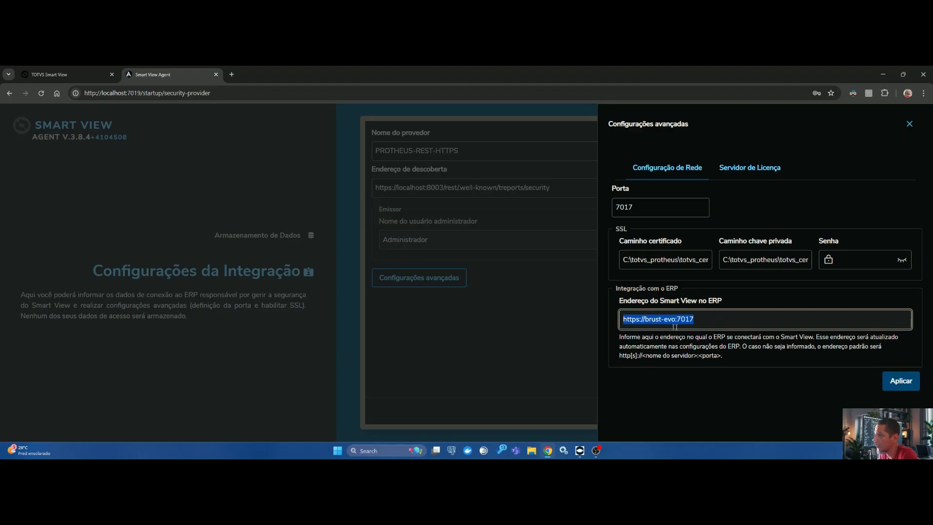
pyautogui.press('End')
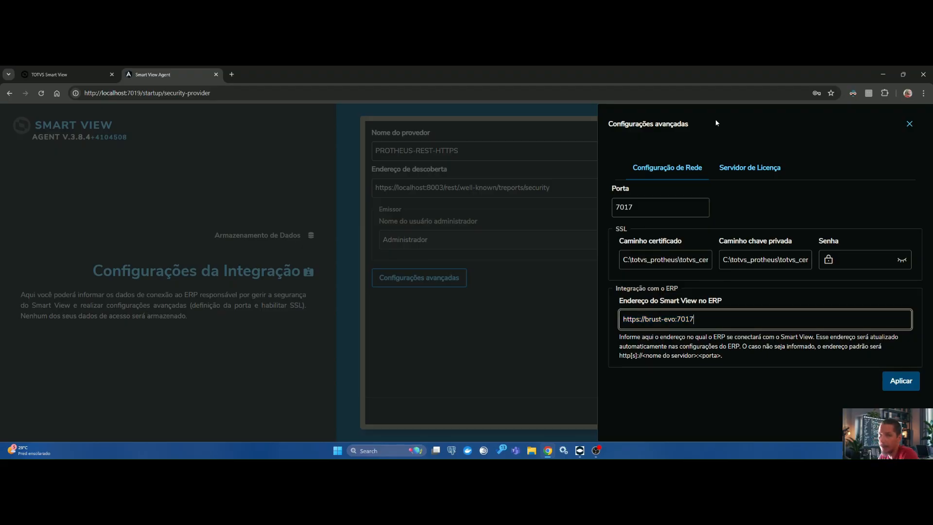
pyautogui.click(909, 124)
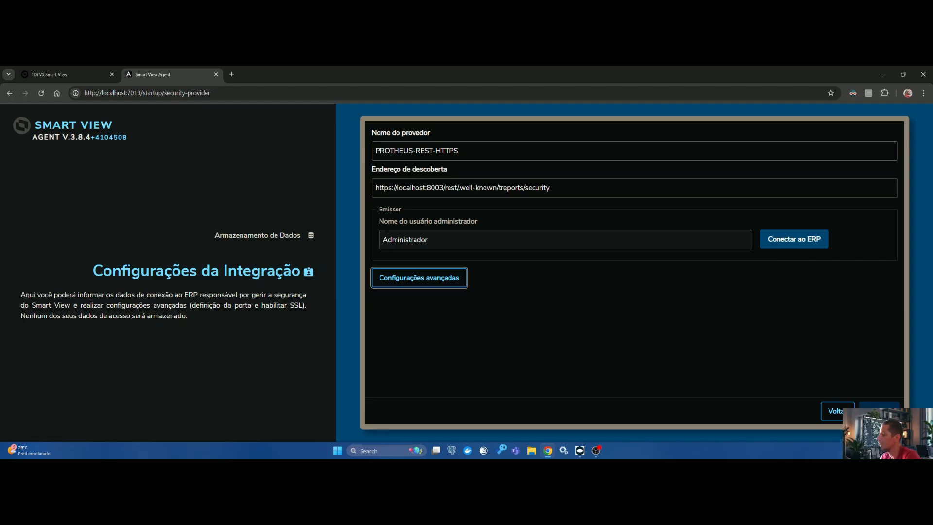
# Step: Switch to the TOTVS Smart View page and log in with the personal username and password
pyautogui.click(58, 70)
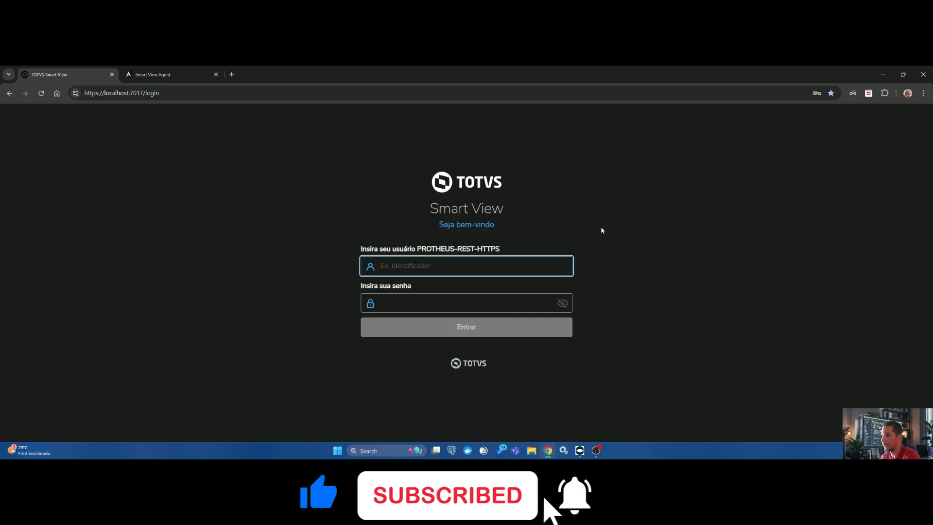
pyautogui.press('BackSpace')
pyautogui.press('BackSpace')
pyautogui.press('BackSpace')
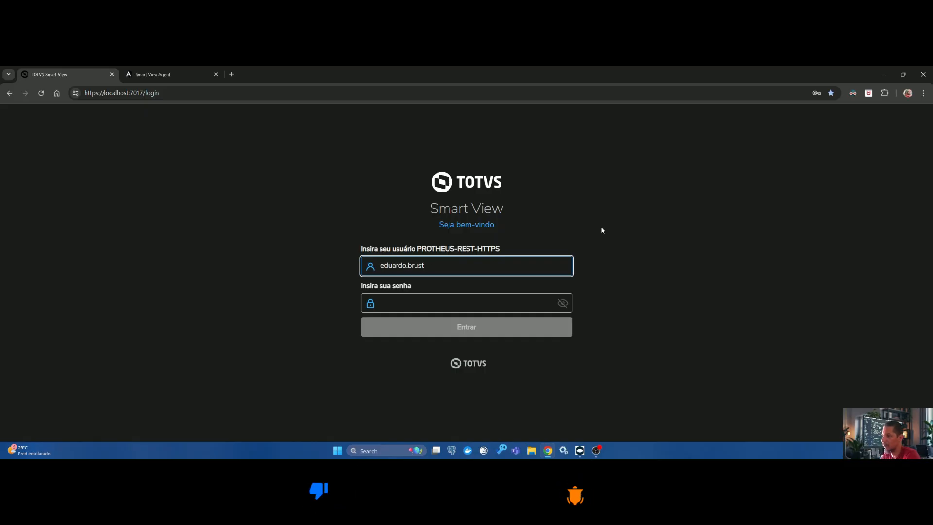
pyautogui.press('Tab')
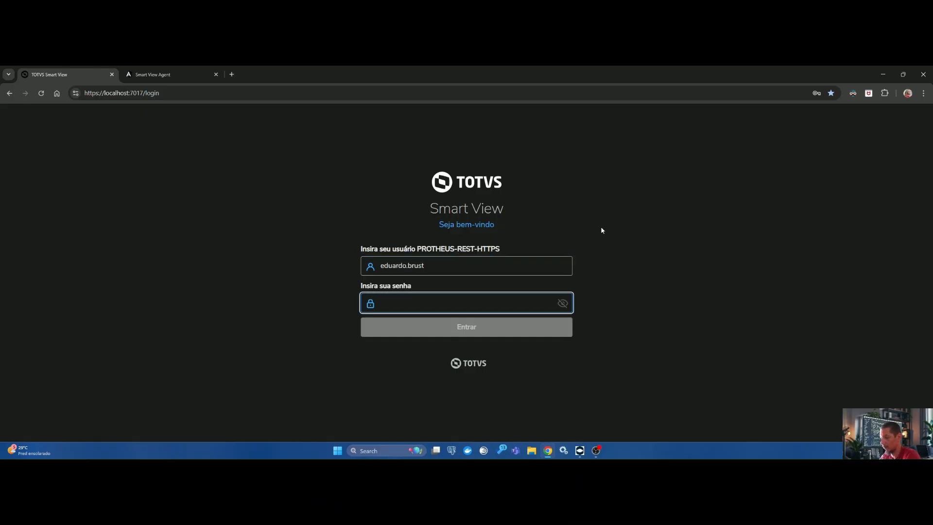
pyautogui.click(504, 326)
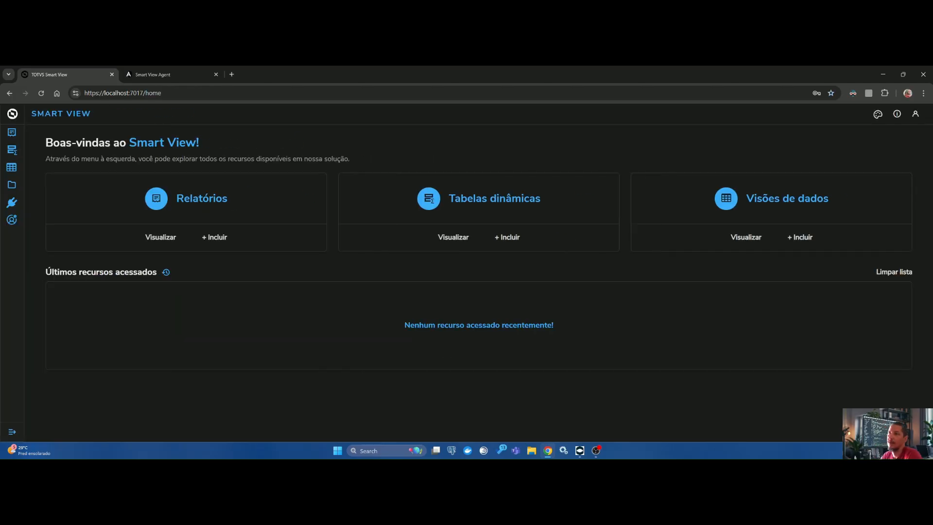
# Step: Check Smart View's browser language, Core and UI versions and environment, and close the information list
pyautogui.click(916, 114)
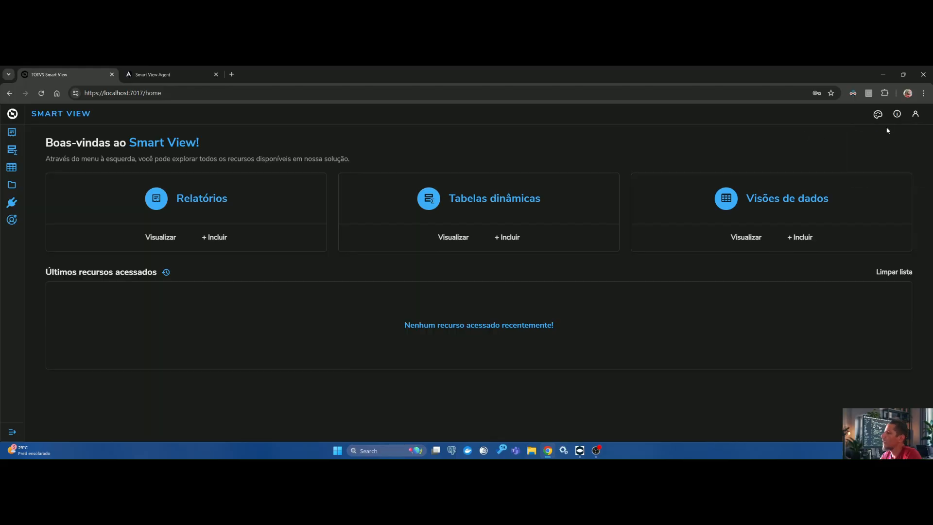
pyautogui.click(898, 114)
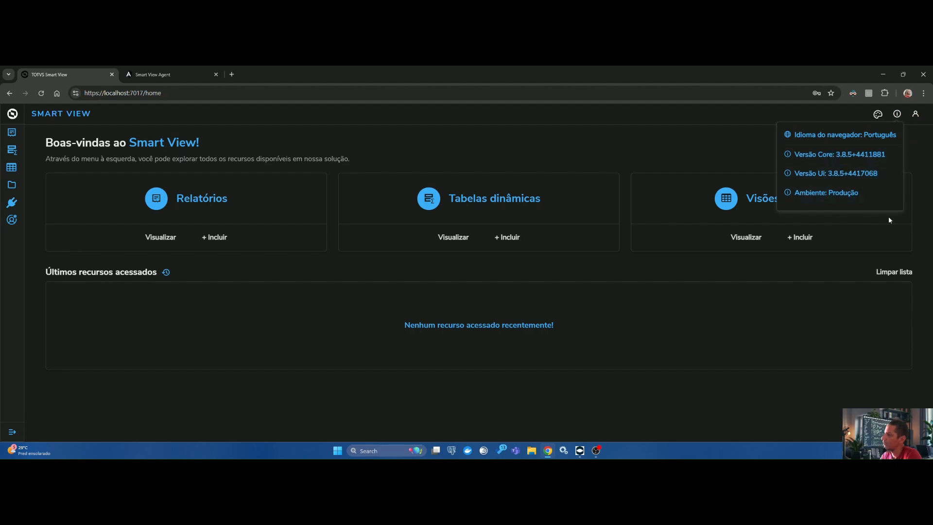
pyautogui.click(690, 145)
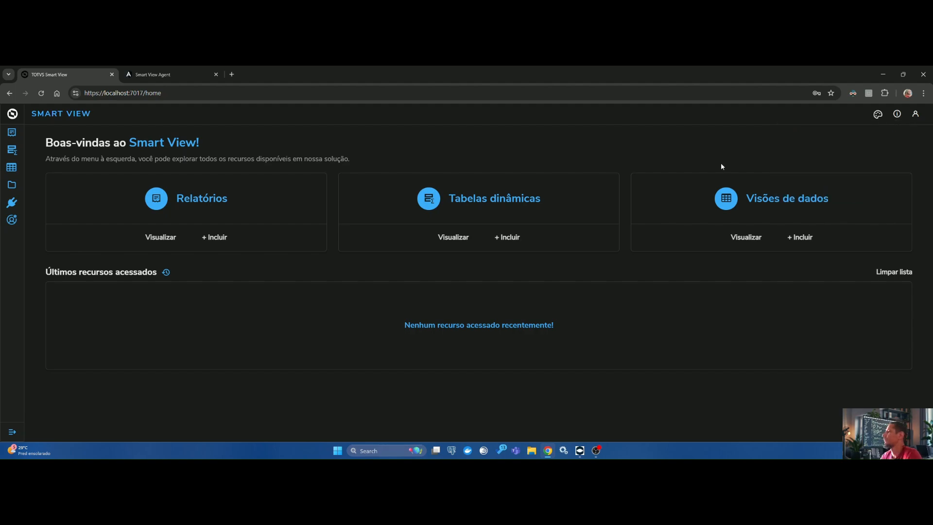
# Step: Try the Sunset and Light interface themes and switch back to the Dark theme
pyautogui.click(878, 114)
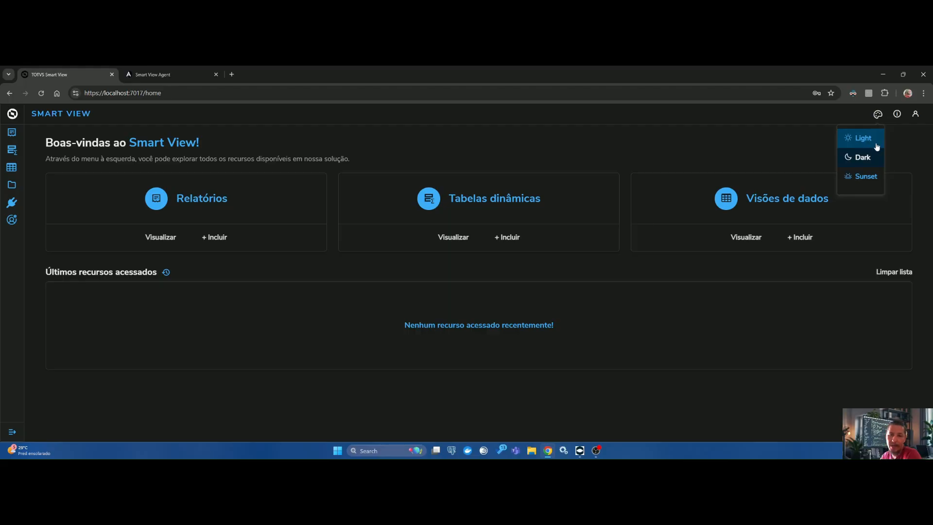
pyautogui.click(865, 177)
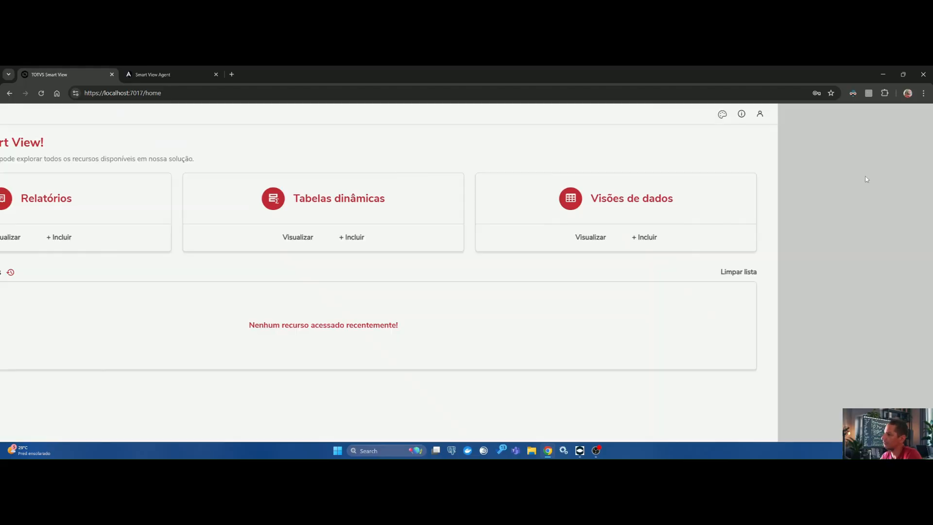
pyautogui.click(878, 115)
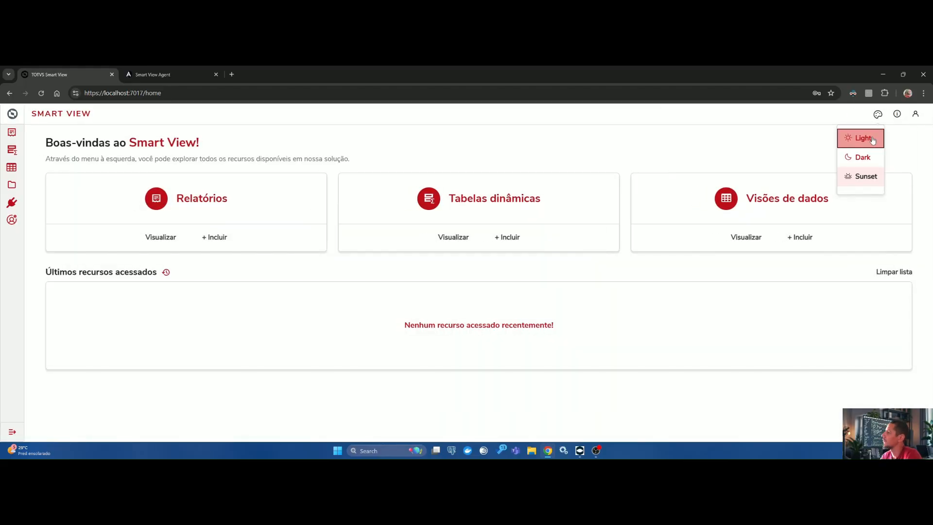
pyautogui.click(872, 139)
pyautogui.click(877, 116)
pyautogui.click(868, 156)
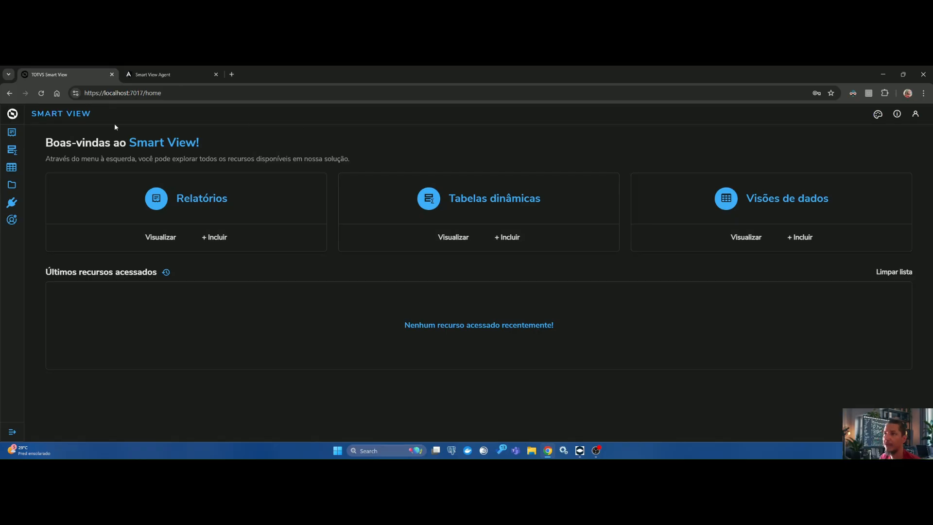
# Step: Look through the report lists, including own and shared reports, and the folders and pivot tables
pyautogui.click(12, 133)
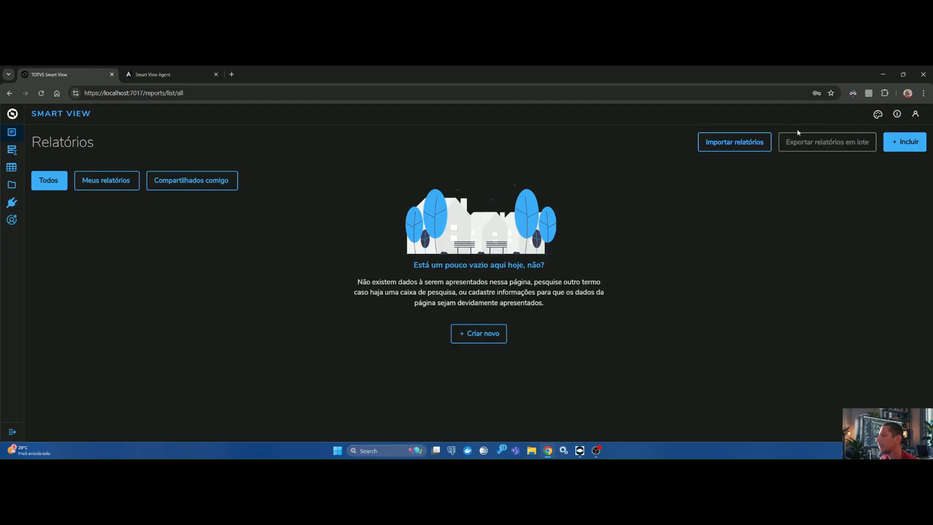
pyautogui.click(97, 185)
pyautogui.click(192, 180)
pyautogui.click(12, 185)
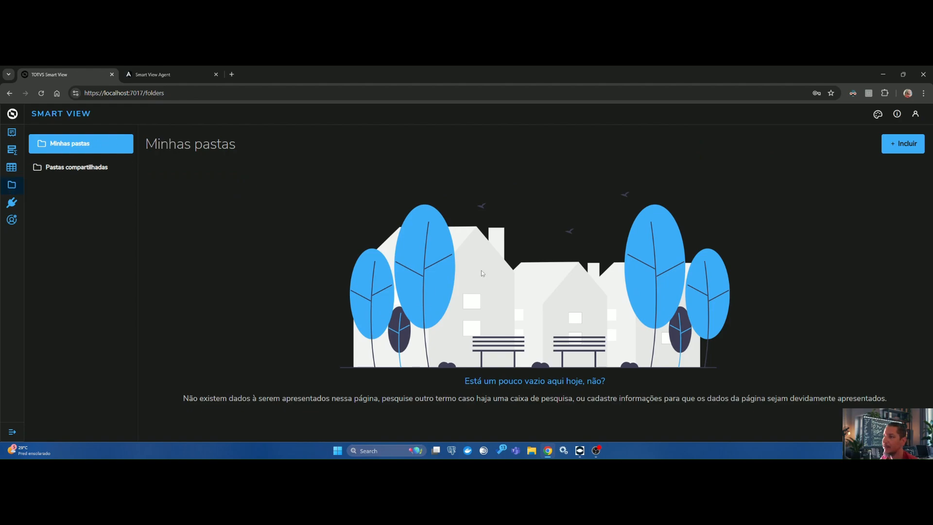
pyautogui.click(12, 150)
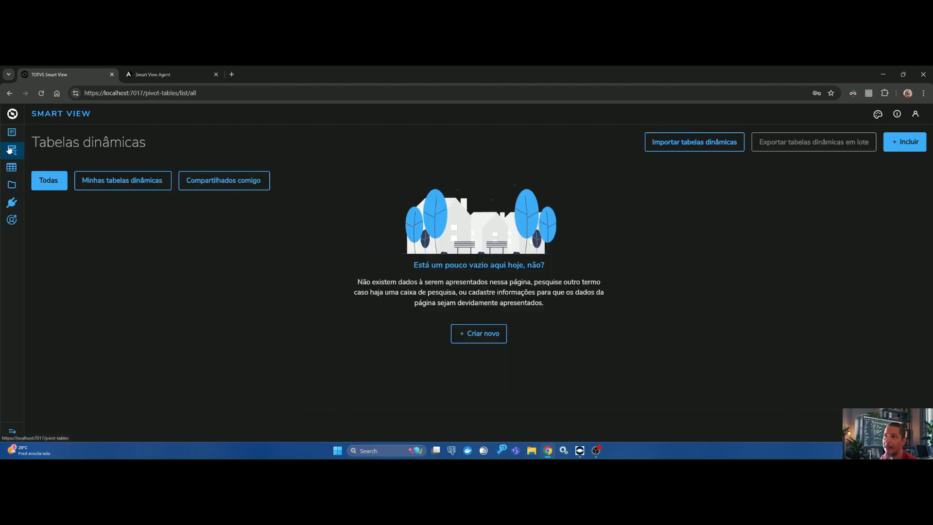
pyautogui.click(11, 185)
# Step: Check all data views and own views, and duplicate the "Visão de Dados - Tipo de Entrada e Saída - SF4 - [CUSTOM]" data view
pyautogui.click(12, 167)
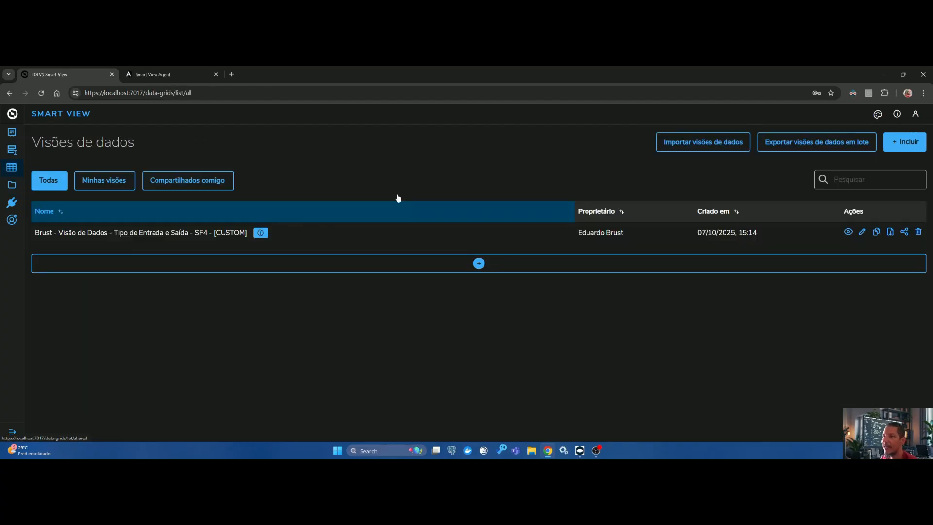
pyautogui.click(113, 183)
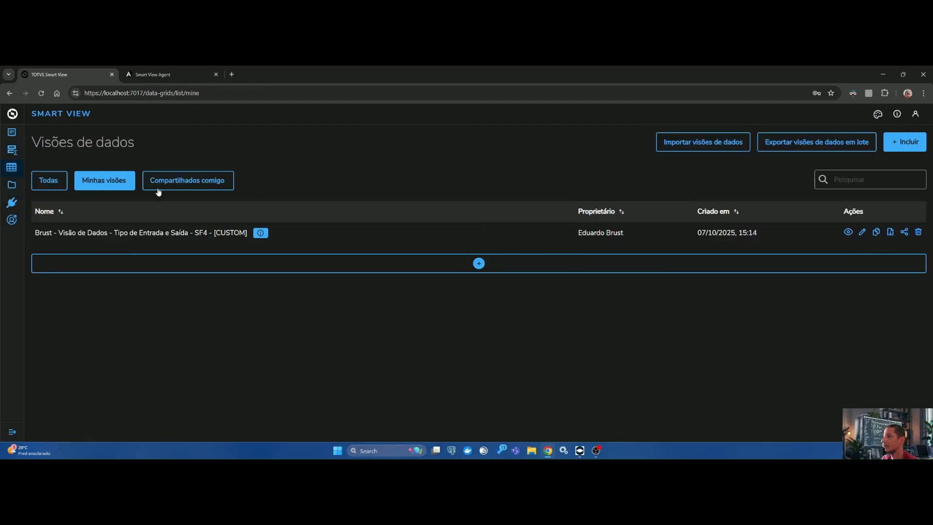
pyautogui.click(59, 185)
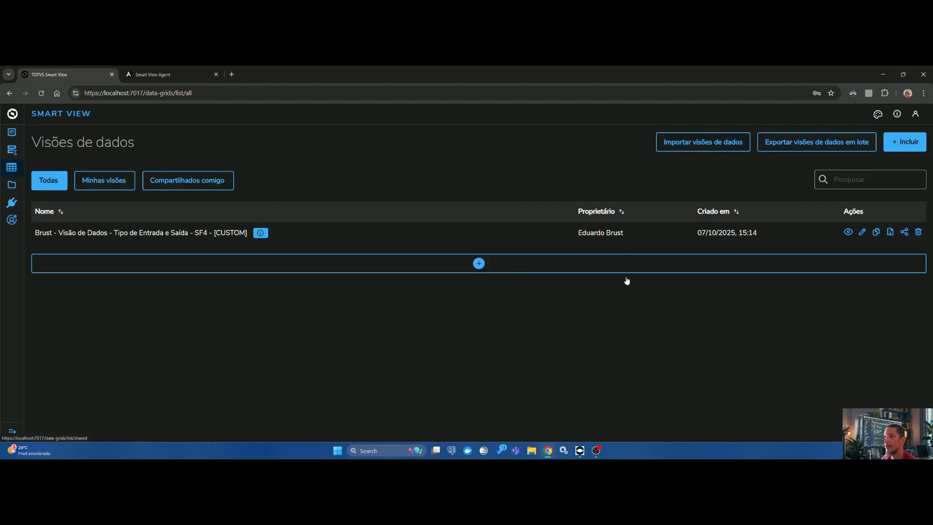
pyautogui.click(876, 232)
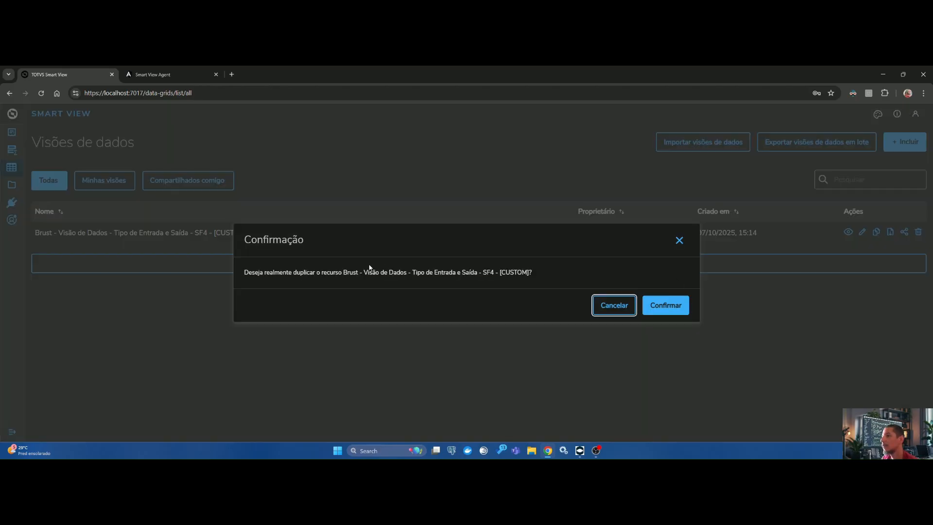
pyautogui.click(666, 306)
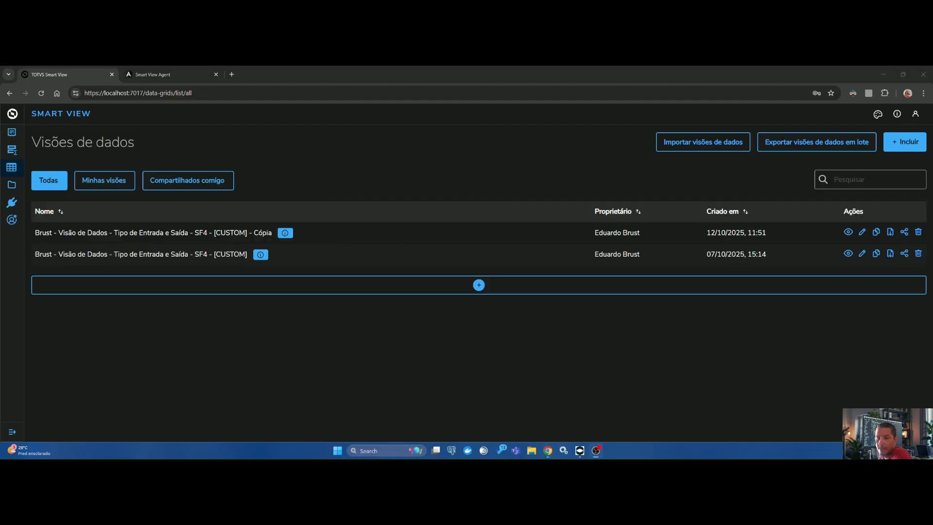
pyautogui.moveTo(32, 234); pyautogui.dragTo(341, 231)
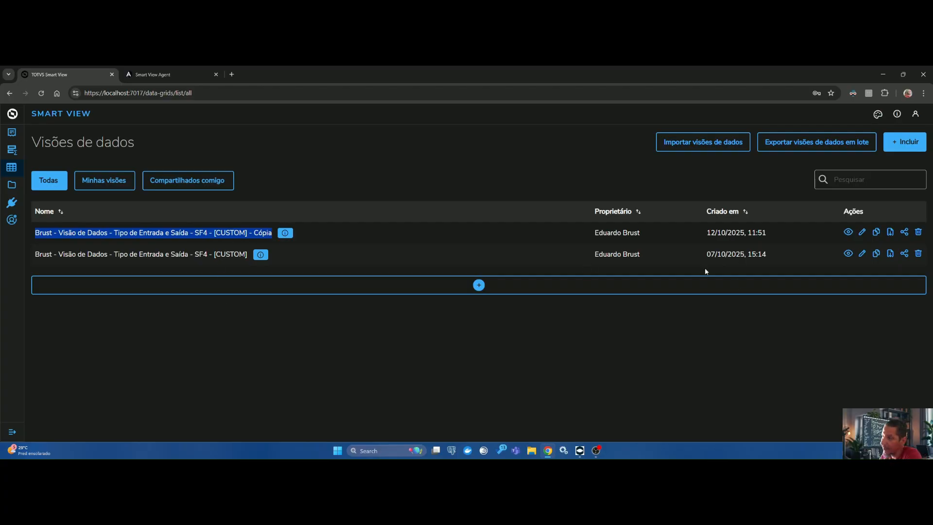
# Step: Open the data view copy for editing, inspect its business object and design, and return to the data view list
pyautogui.click(862, 233)
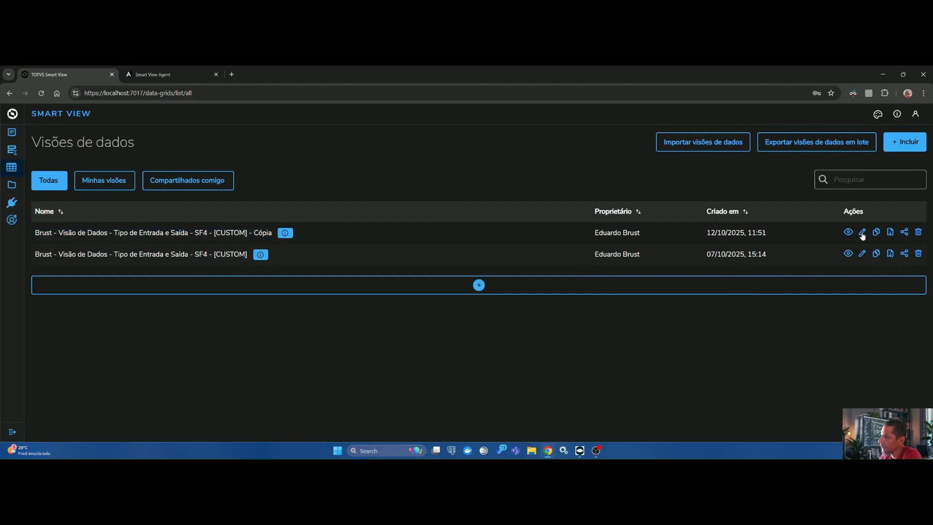
pyautogui.click(865, 172)
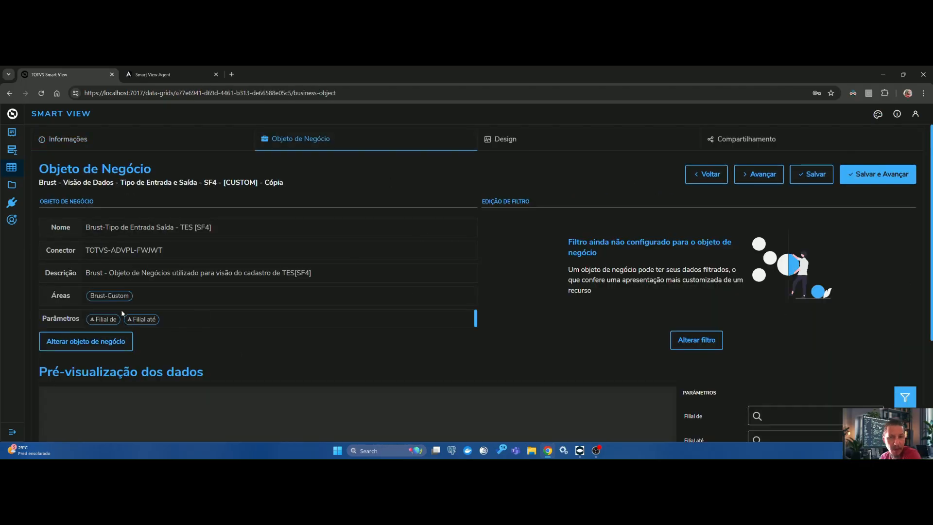
pyautogui.click(518, 141)
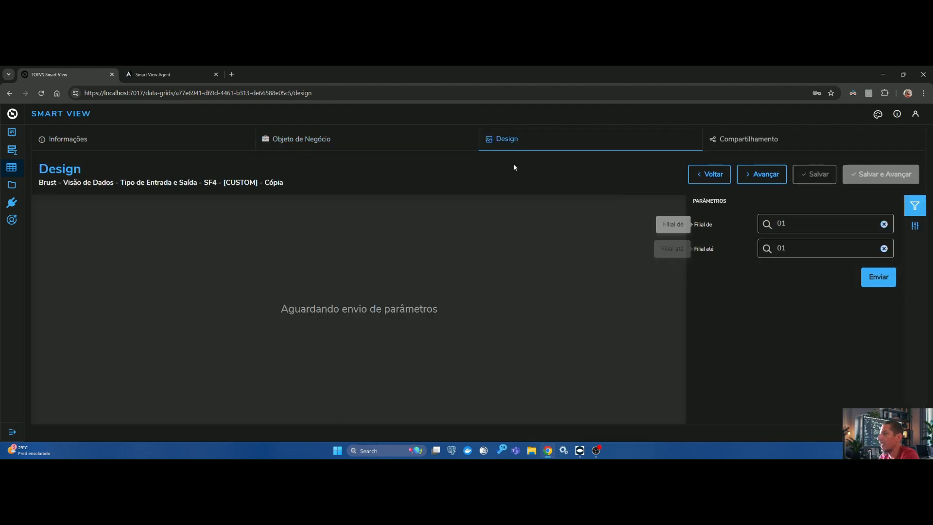
pyautogui.click(301, 142)
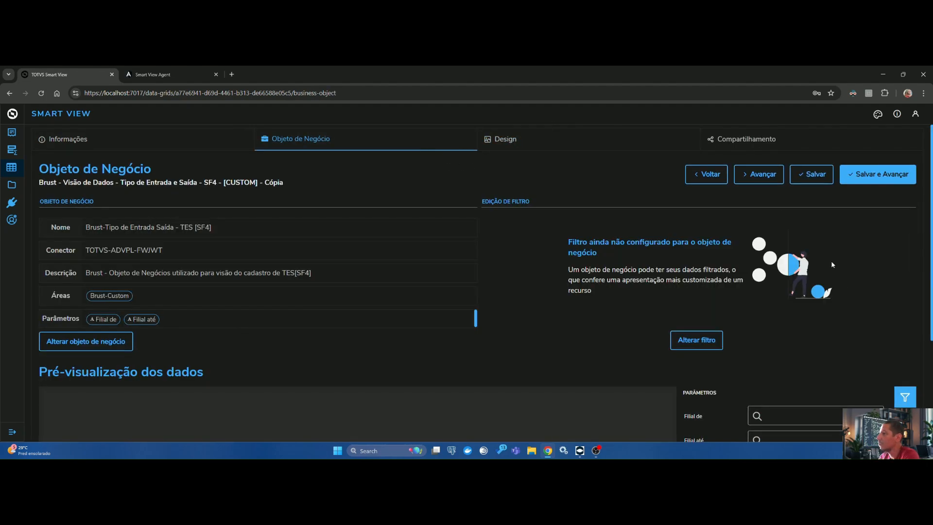
pyautogui.click(12, 168)
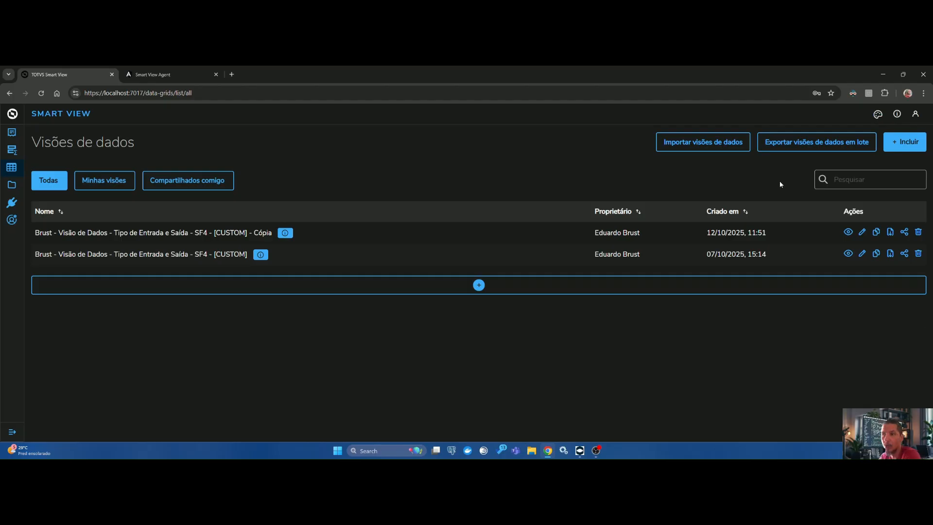
# Step: Review the system's default permissions in profile management and leave them without saving
pyautogui.click(11, 219)
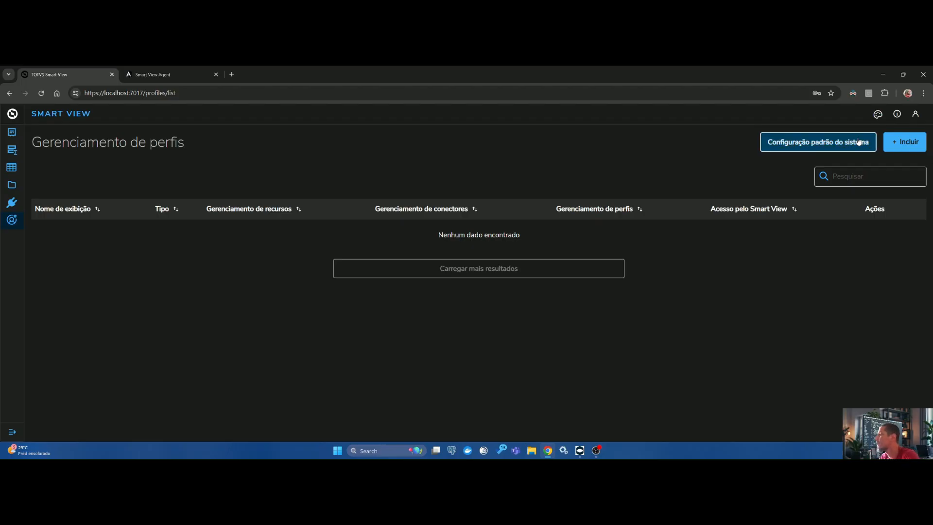
pyautogui.click(803, 144)
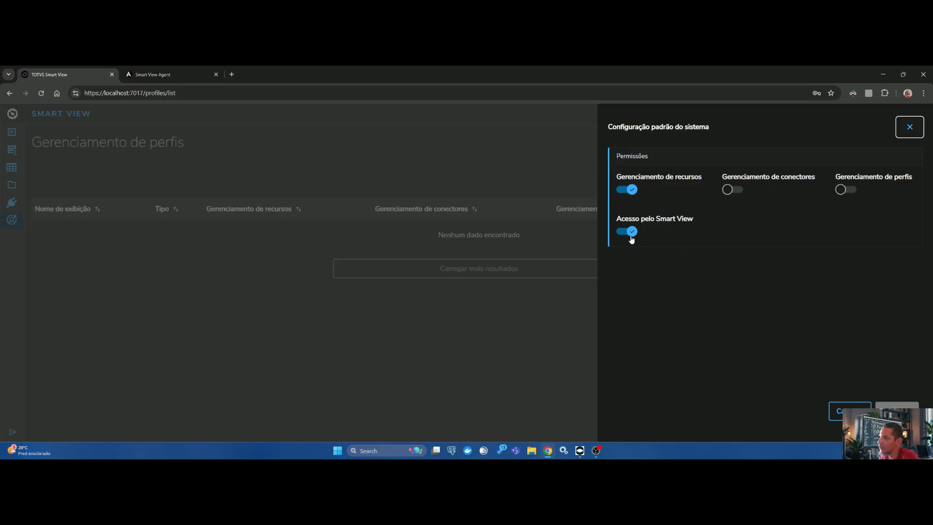
pyautogui.click(850, 412)
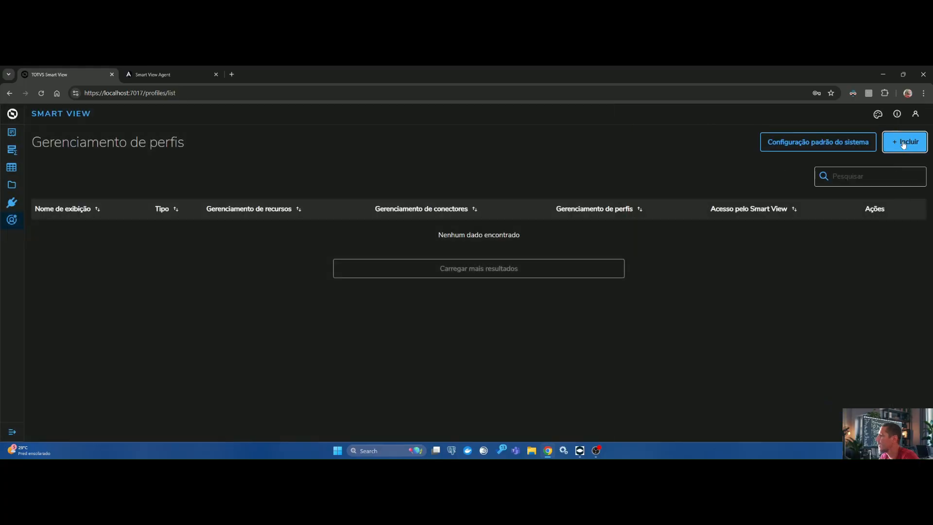
# Step: Start a new access profile, search for "user" and add usersmartview
pyautogui.click(904, 143)
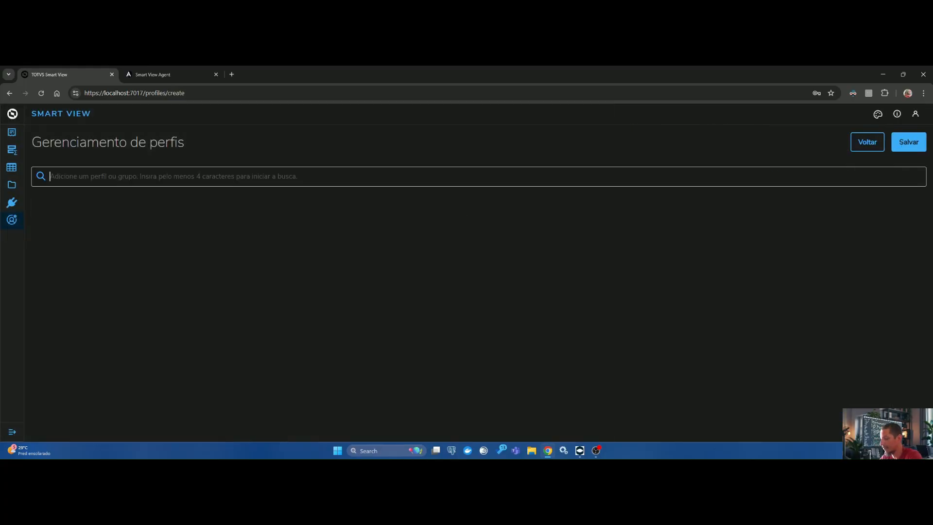
pyautogui.click(916, 114)
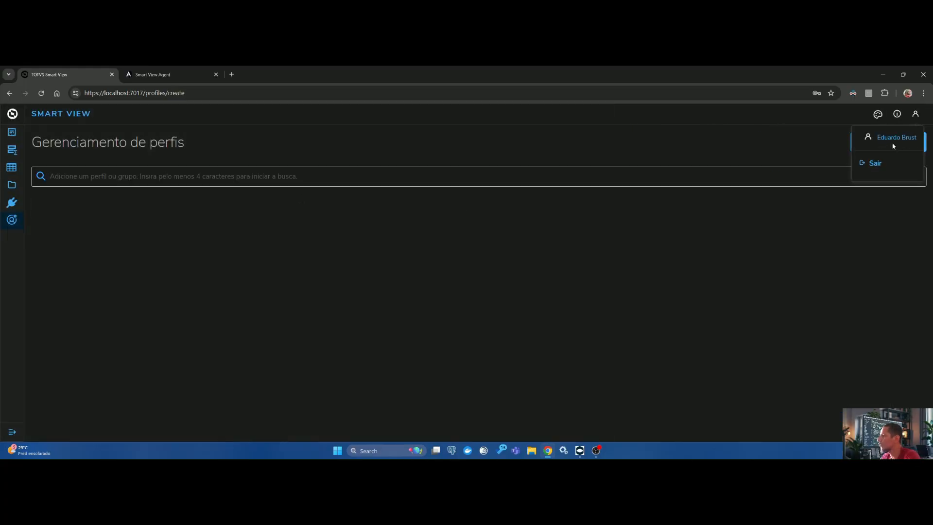
pyautogui.click(567, 253)
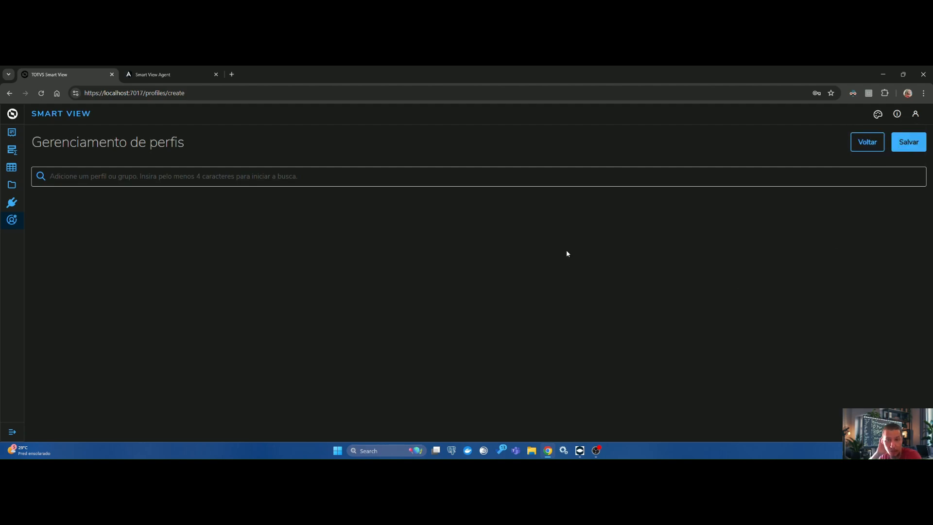
pyautogui.write('usersmarvi')
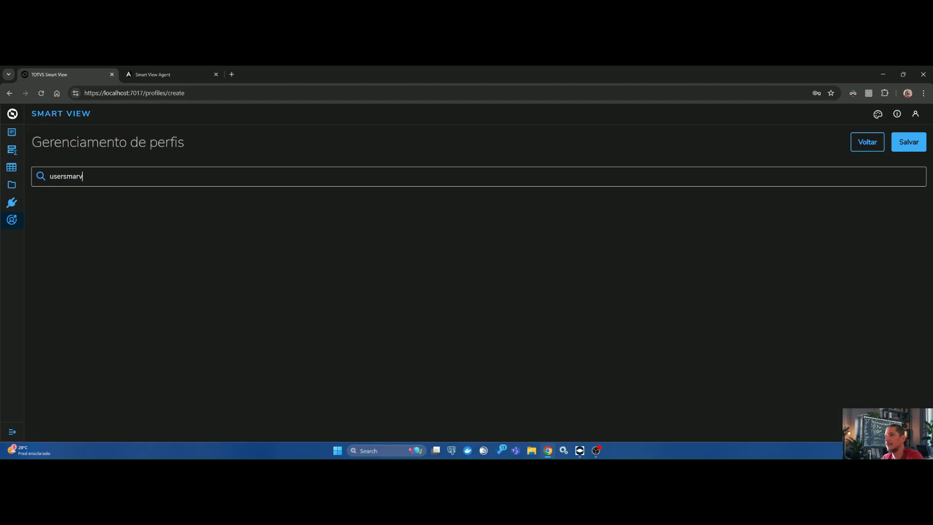
pyautogui.press('BackSpace')
pyautogui.press('BackSpace')
pyautogui.press('BackSpace')
pyautogui.press('BackSpace')
pyautogui.press('BackSpace')
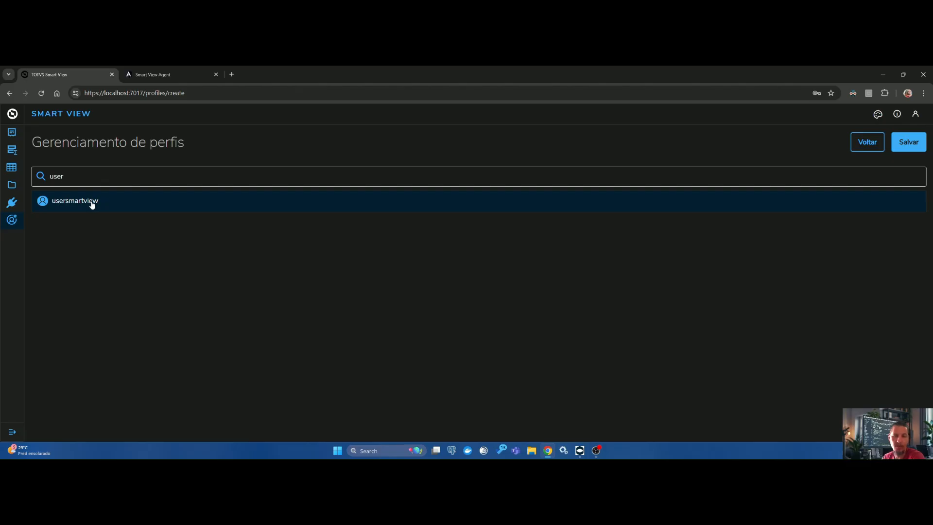
pyautogui.click(92, 203)
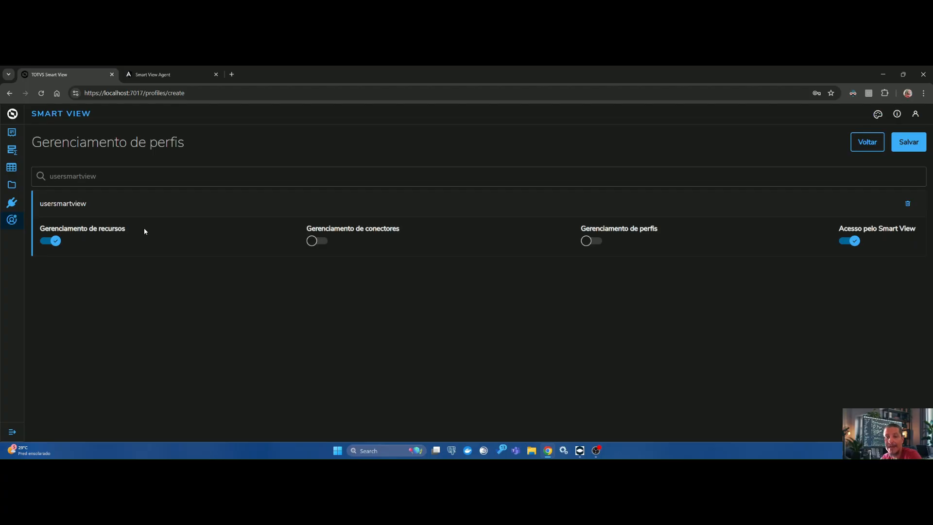
# Step: Try switching the resource, connector and profile management permissions of usersmartview on and off
pyautogui.click(52, 240)
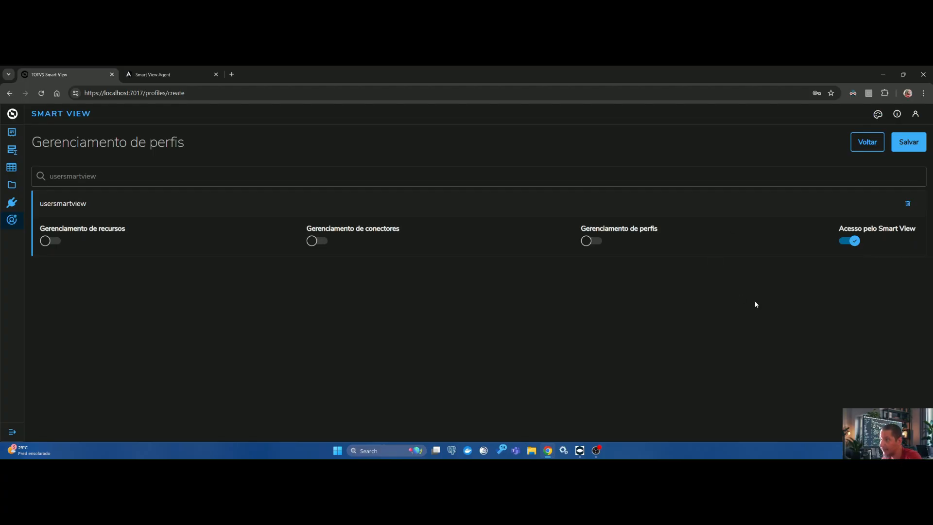
pyautogui.click(50, 242)
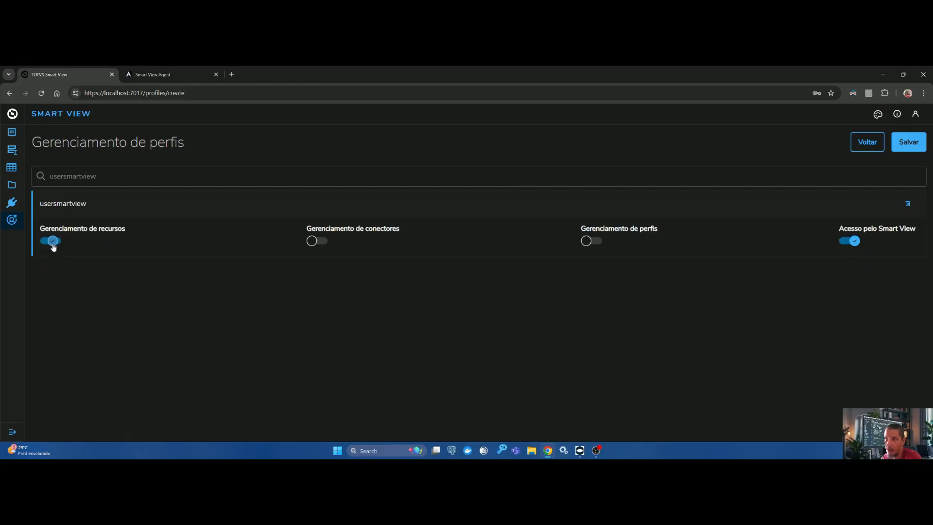
pyautogui.click(317, 241)
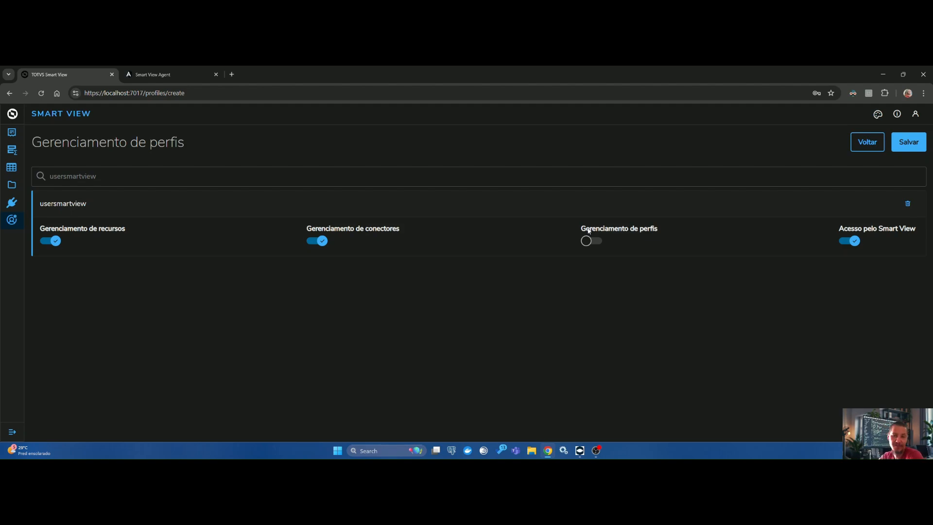
pyautogui.click(598, 243)
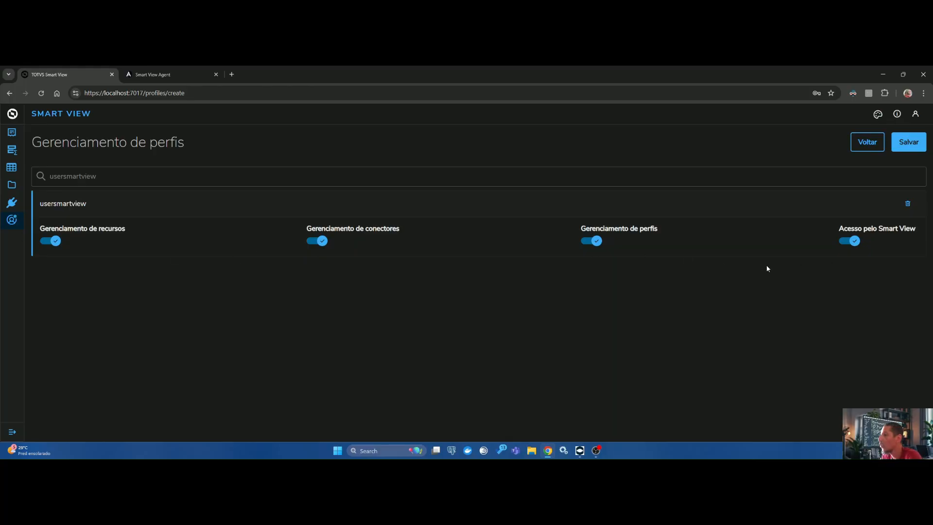
pyautogui.click(596, 242)
pyautogui.click(318, 242)
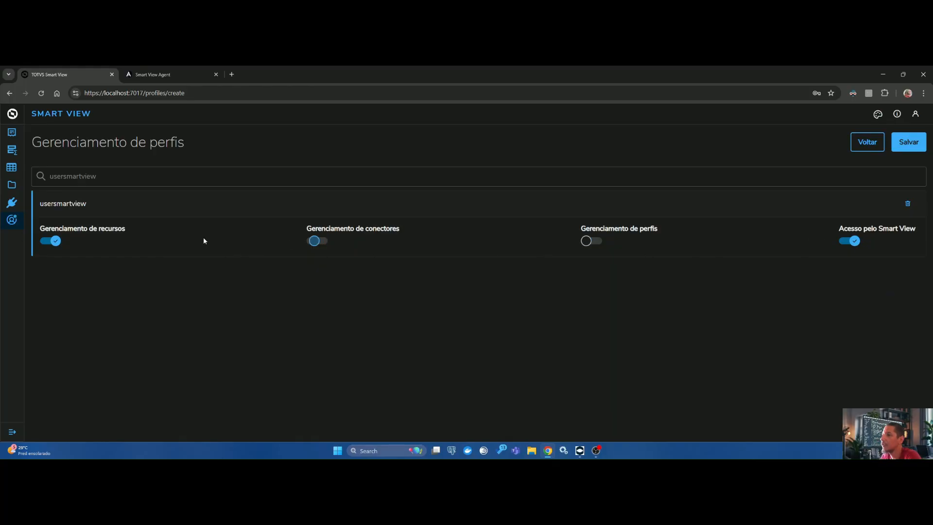
# Step: Disable Gerenciamento de recursos for usersmartview and save the profile
pyautogui.click(49, 241)
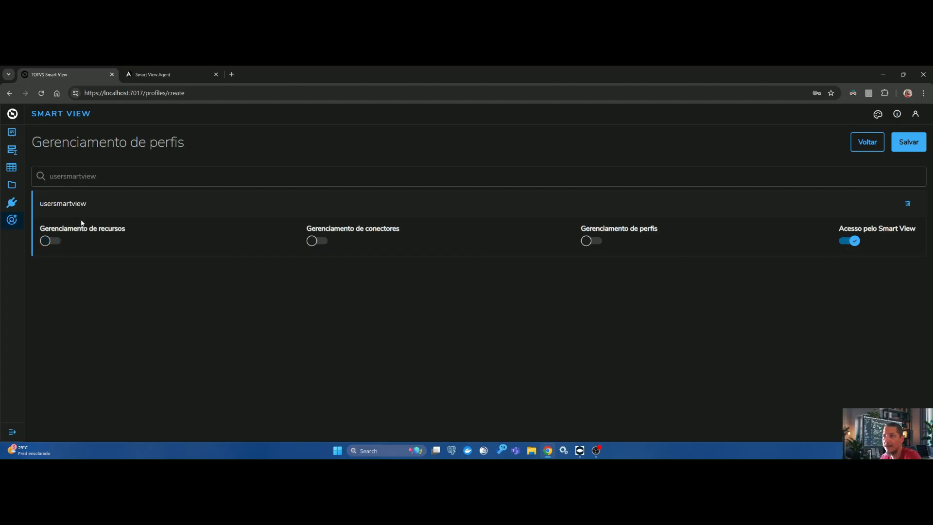
pyautogui.click(911, 144)
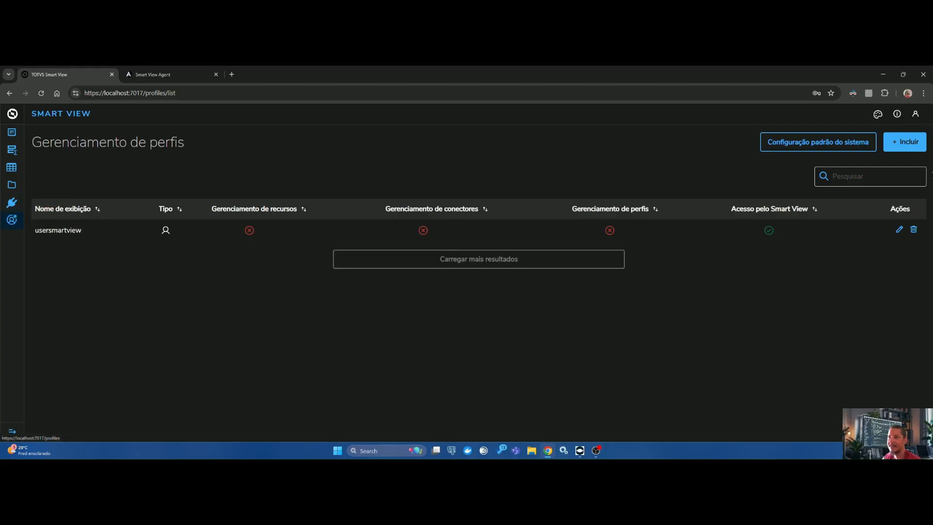
# Step: Expand the navigation labels and sign the current account out of Smart View
pyautogui.click(13, 433)
pyautogui.click(915, 114)
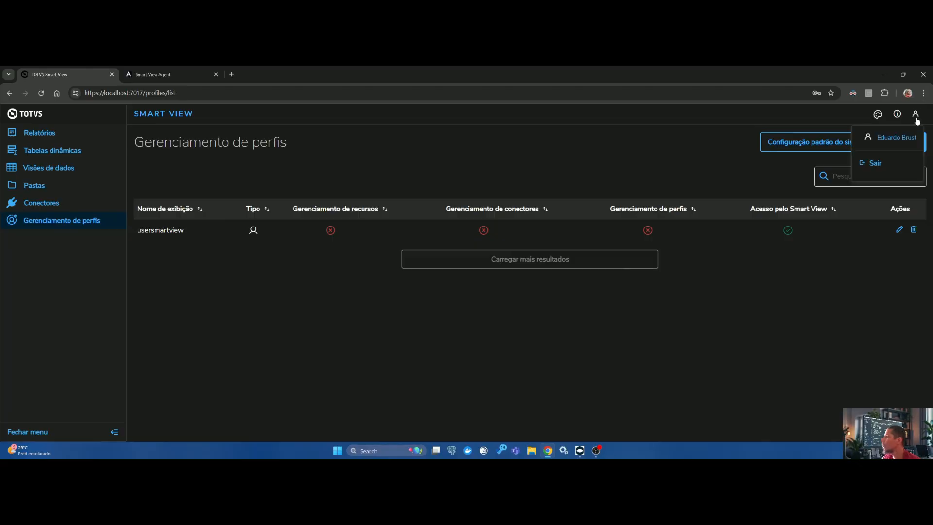
pyautogui.click(878, 165)
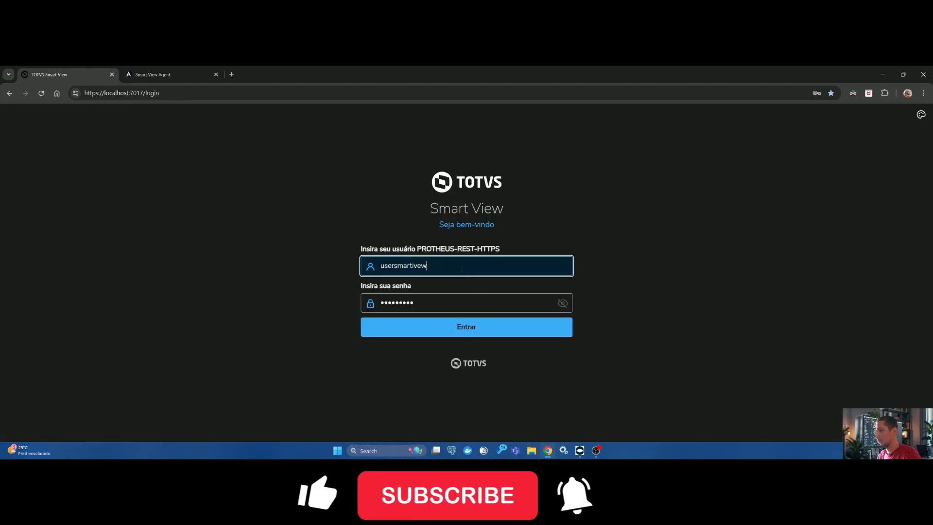
# Step: Sign in to Smart View as usersmartview and dismiss the browser's offer to update the saved password
pyautogui.write('usersmar')
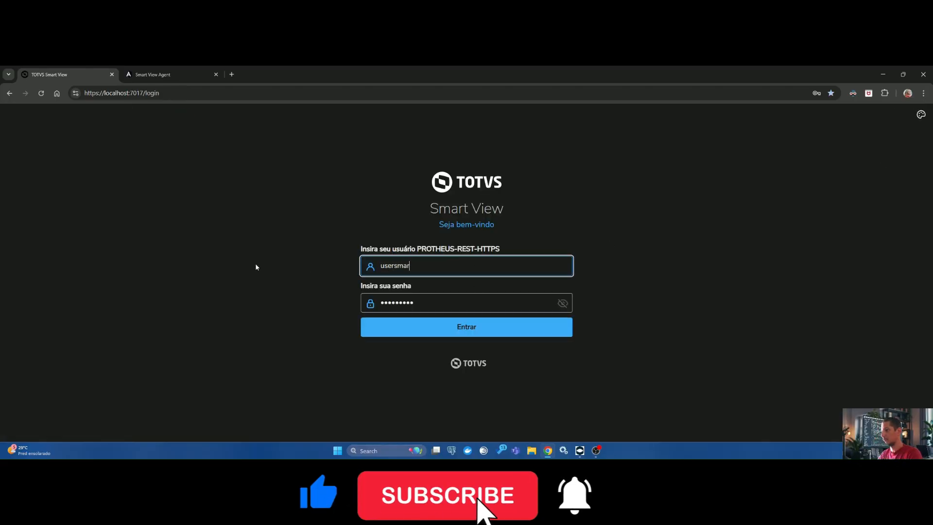
pyautogui.write('tview')
pyautogui.click(469, 331)
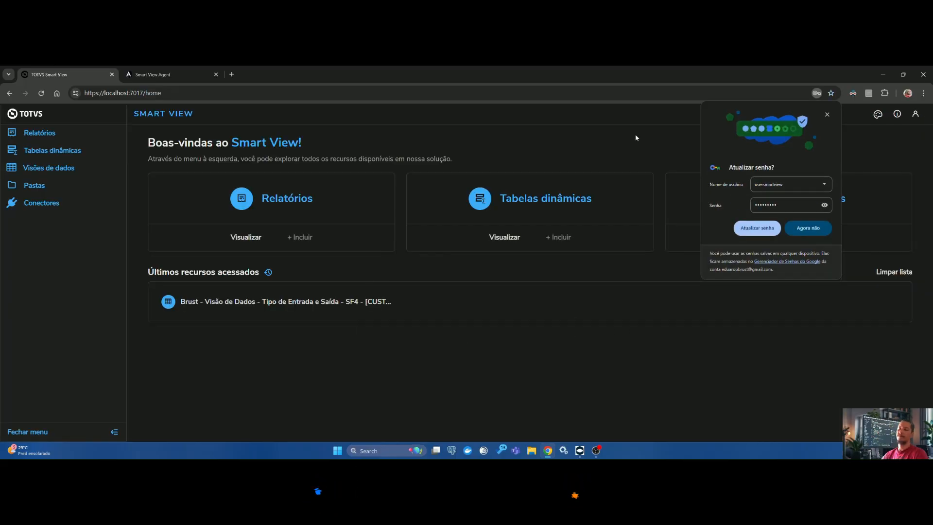
pyautogui.click(827, 115)
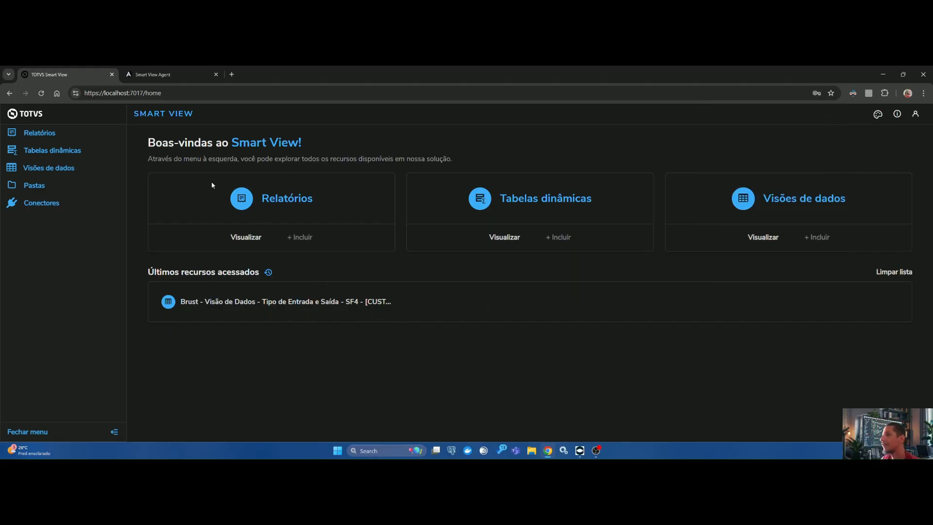
# Step: Open the business objects of connector TOTVS-ADVPL-FWJWT and review the properties of the Nota Fiscal de Entrada [SF1] object
pyautogui.click(42, 205)
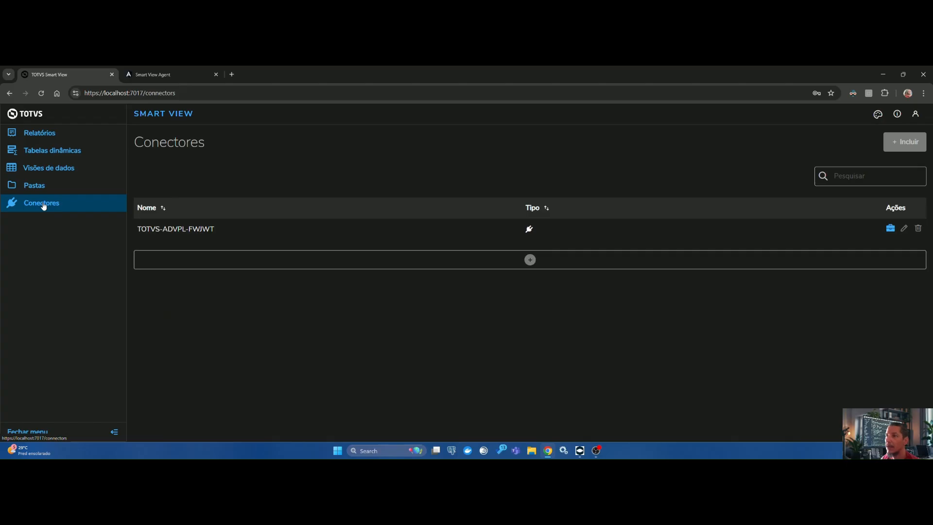
pyautogui.click(892, 228)
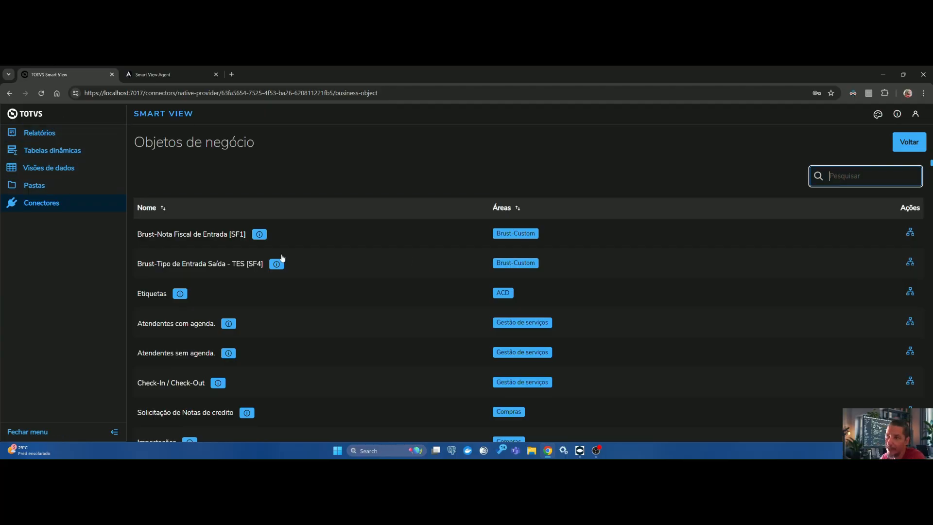
pyautogui.click(910, 233)
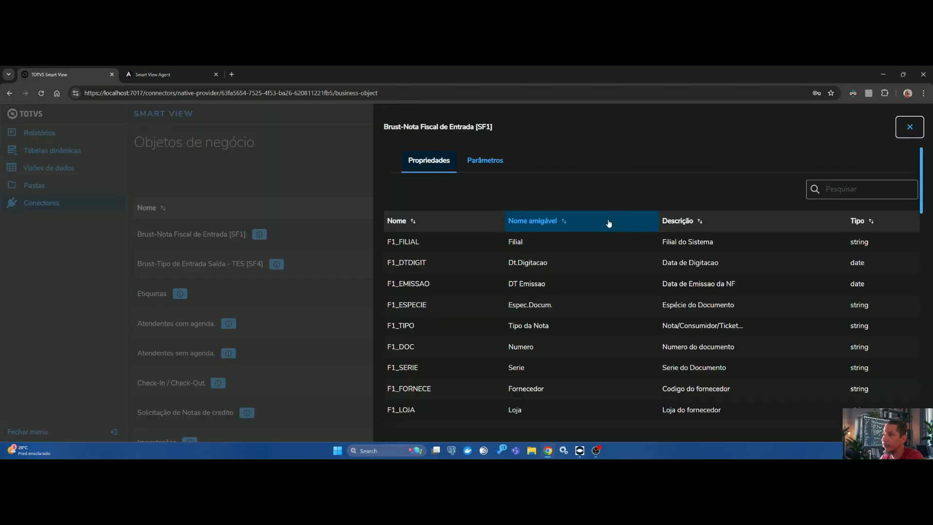
pyautogui.scroll(-6, 926, 289)
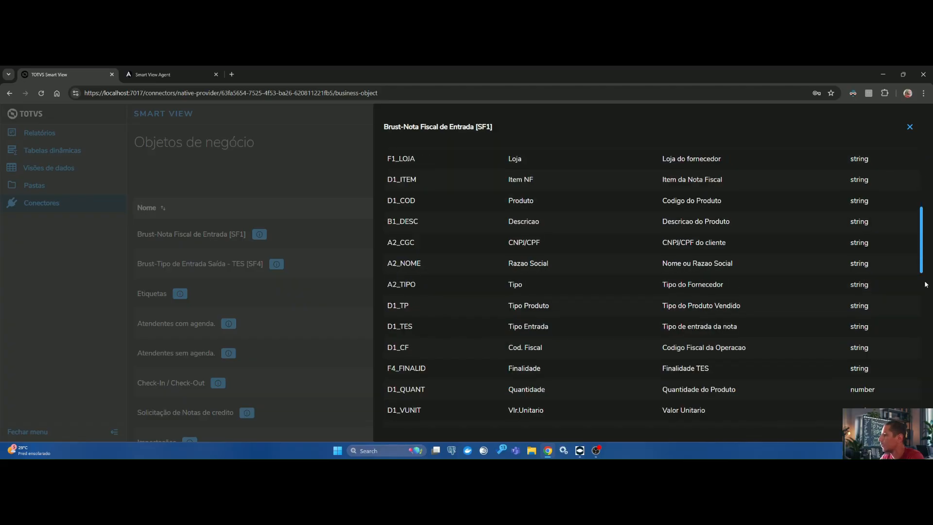
pyautogui.scroll(-12, 921, 239)
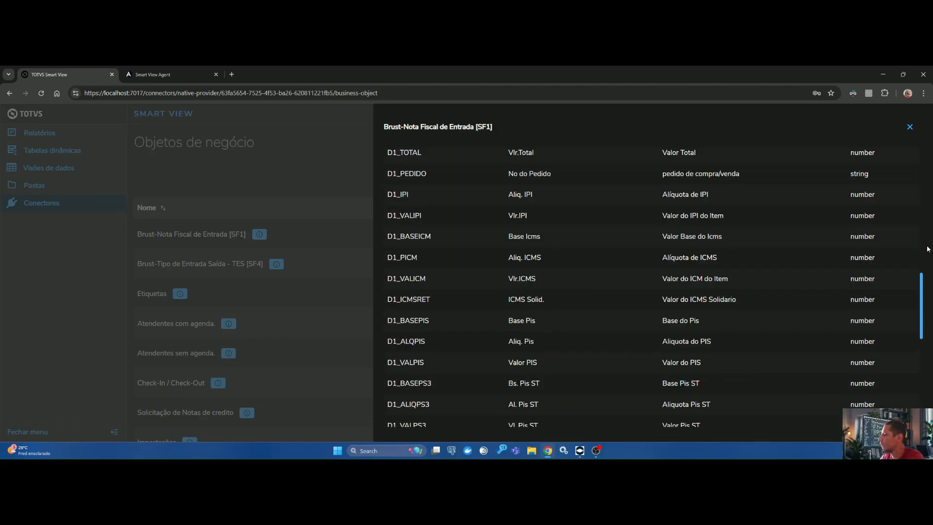
pyautogui.scroll(10, 920, 239)
pyautogui.click(910, 127)
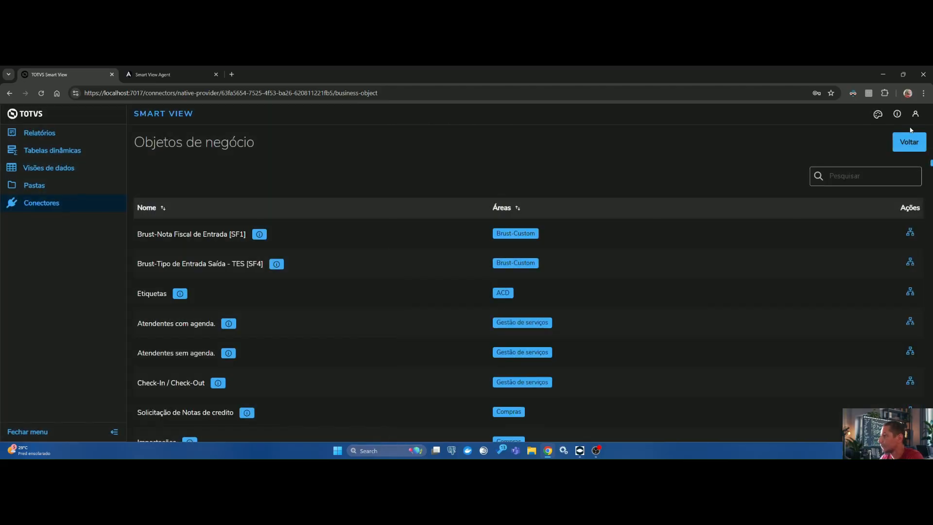
# Step: Check the parameters of the Nota Fiscal de Entrada [SF1] object and return to the connector list
pyautogui.click(911, 233)
pyautogui.click(500, 164)
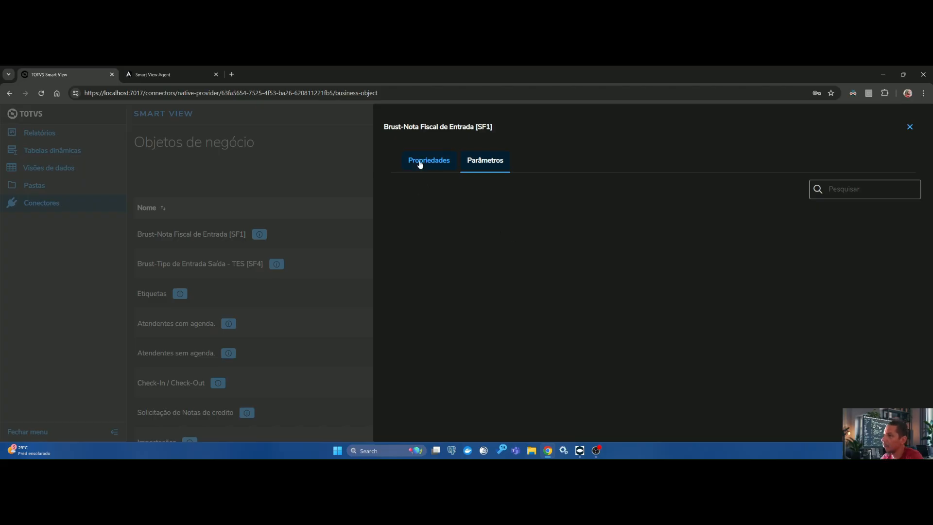
pyautogui.click(910, 127)
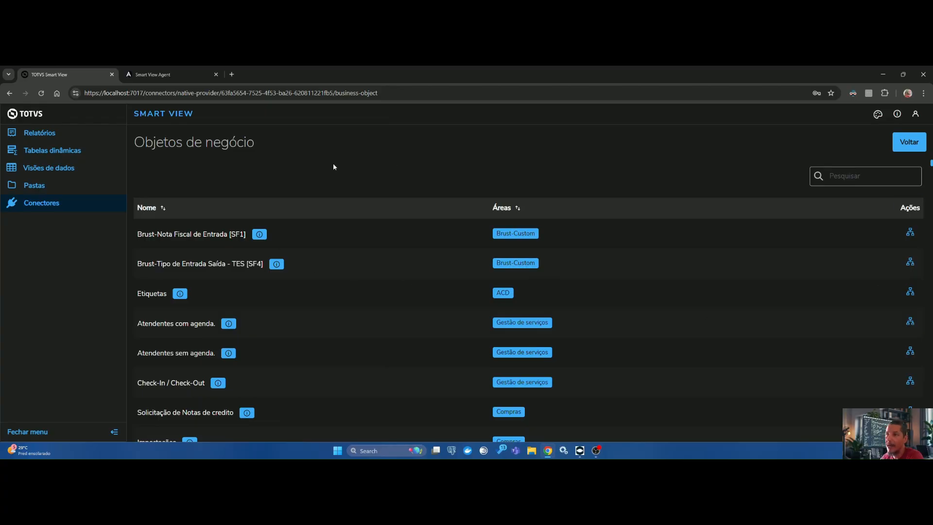
pyautogui.click(906, 143)
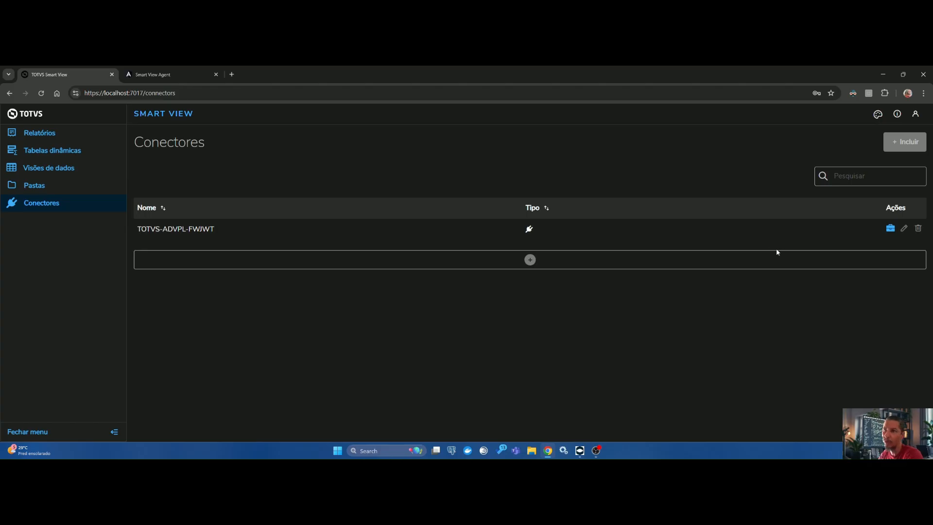
# Step: Check which actions usersmartview has in Relatórios and Tabelas dinâmicas, and open Visões de dados
pyautogui.click(40, 138)
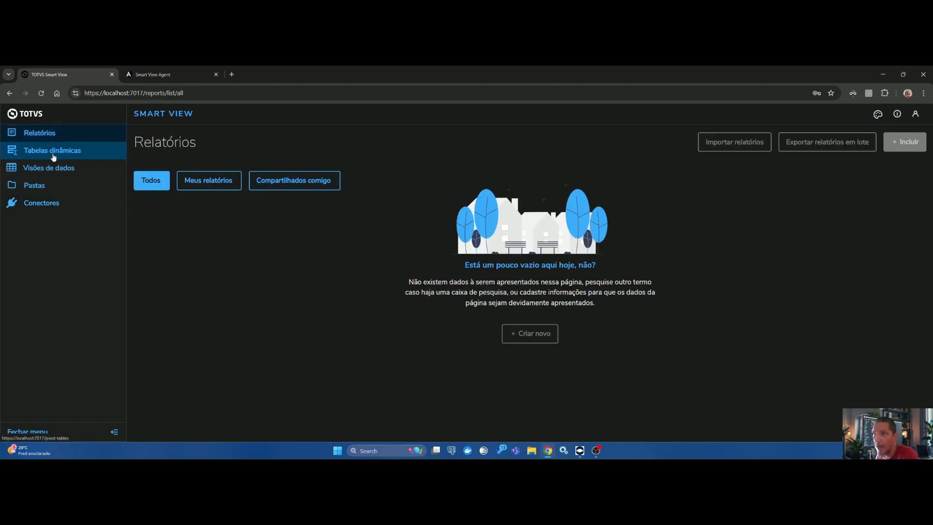
pyautogui.click(50, 153)
pyautogui.click(36, 168)
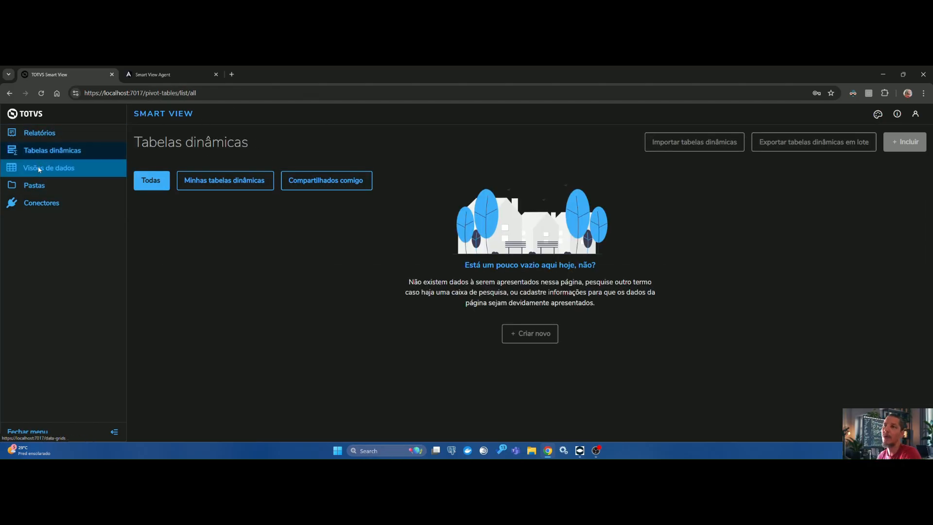